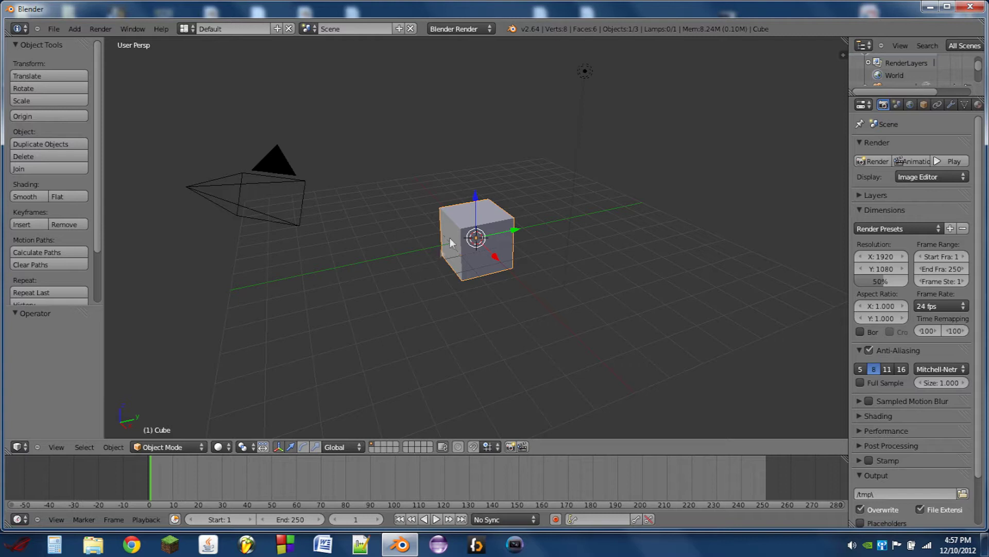
# Delete all the default objects to empty the scene.
pyautogui.scroll(2, 418, 176)
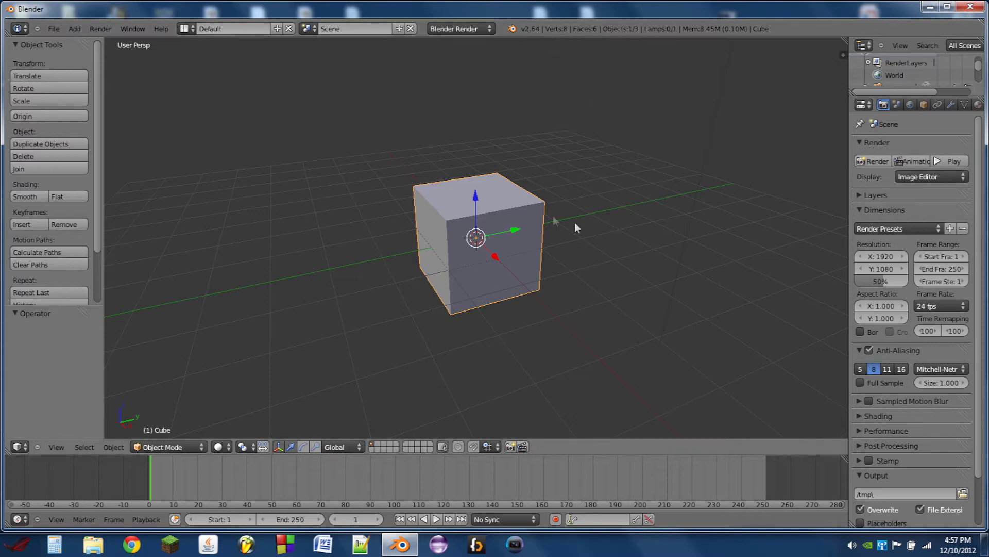
pyautogui.scroll(-5, 574, 222)
pyautogui.moveTo(521, 205); pyautogui.dragTo(550, 219, button='middle')
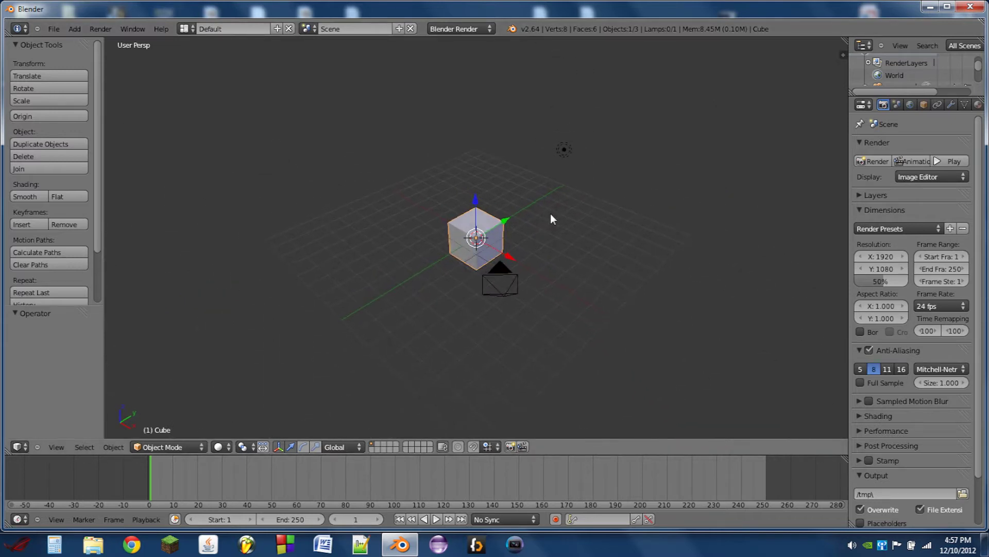
pyautogui.scroll(8, 487, 200)
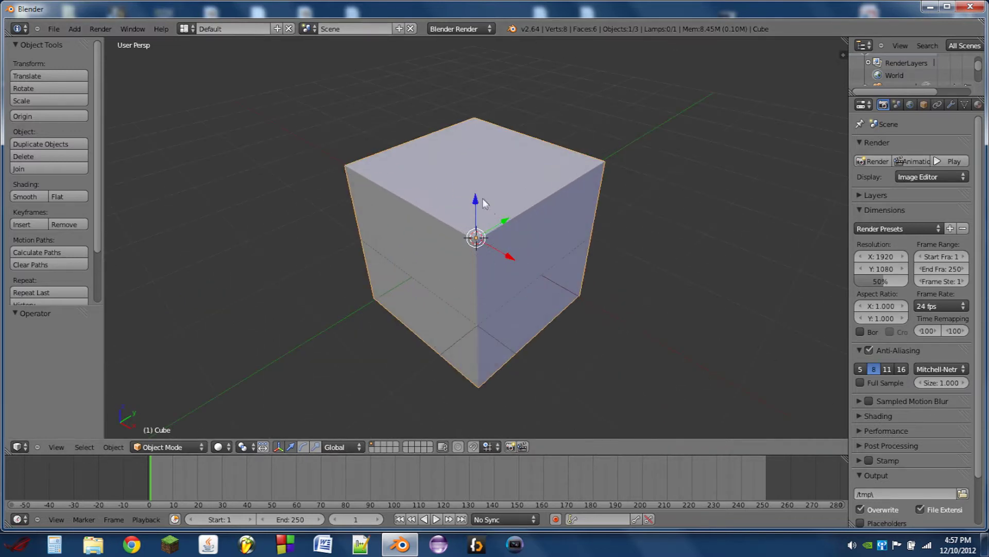
pyautogui.scroll(-6, 607, 301)
pyautogui.moveTo(607, 300); pyautogui.dragTo(500, 247, button='middle')
pyautogui.press('a')
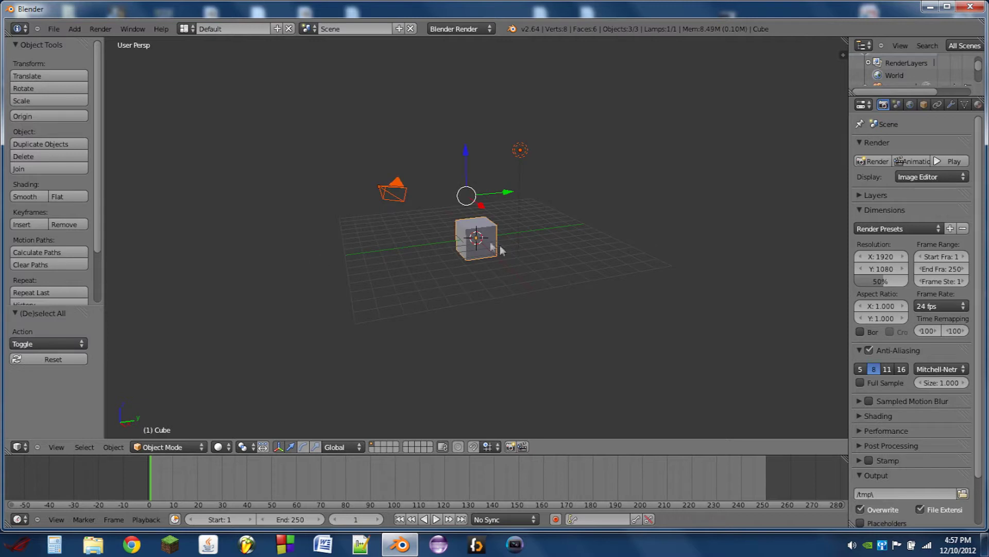
pyautogui.press('x')
pyautogui.click(483, 243)
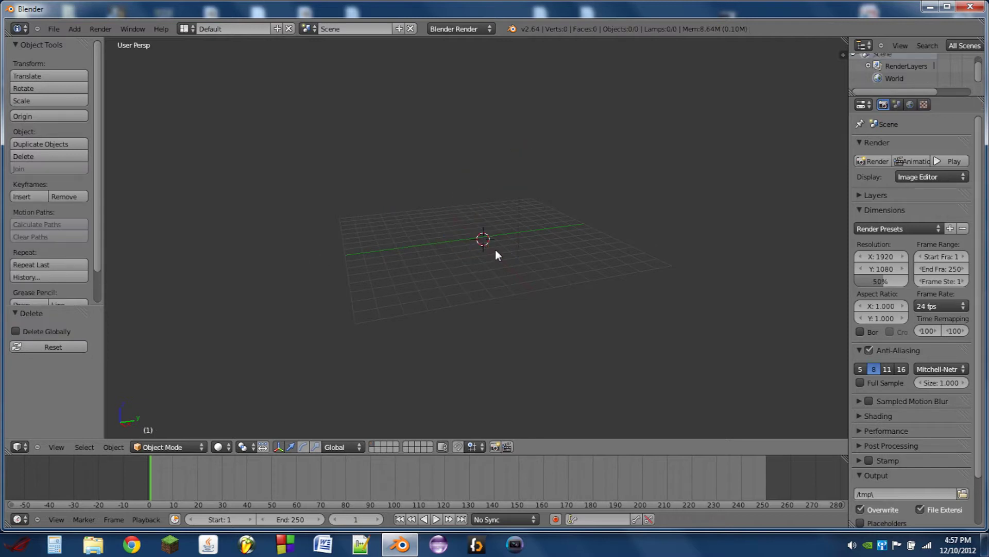
# Add a camera, clear its rotation so it faces down, and raise it along Z.
pyautogui.hotkey('shift', 'a')
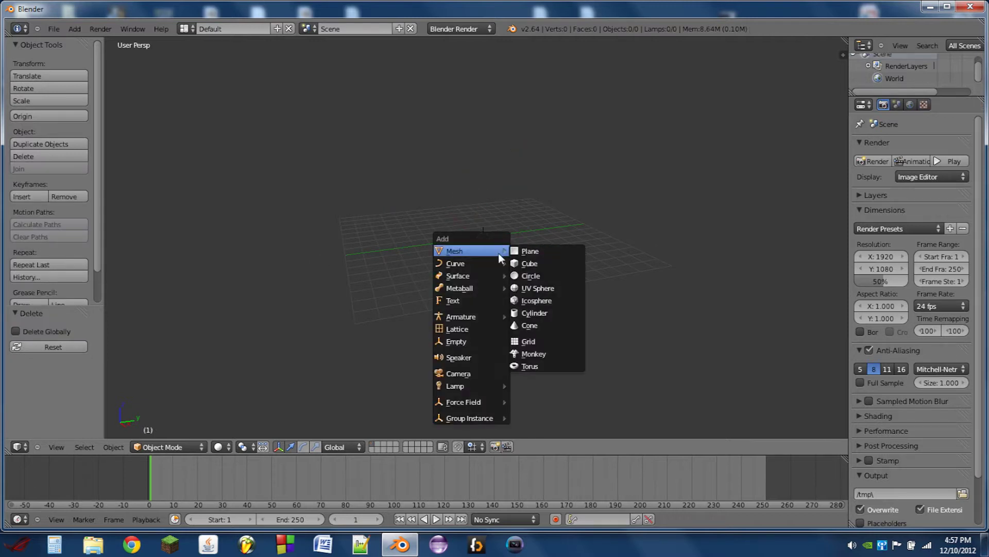
pyautogui.click(469, 373)
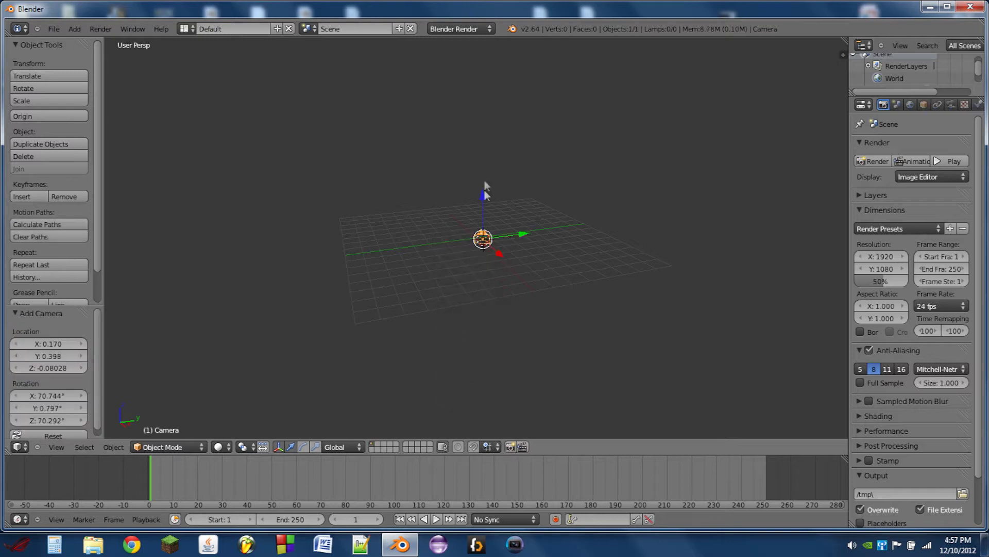
pyautogui.hotkey('alt', 'r')
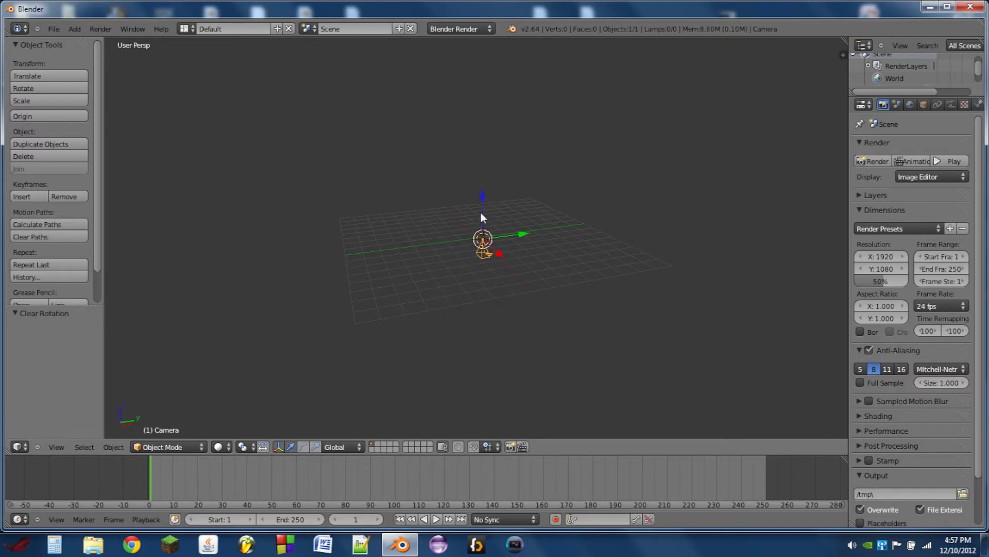
pyautogui.moveTo(485, 225); pyautogui.dragTo(489, 181)
# Add a Text object at the scene centre.
pyautogui.hotkey('shift', 'a')
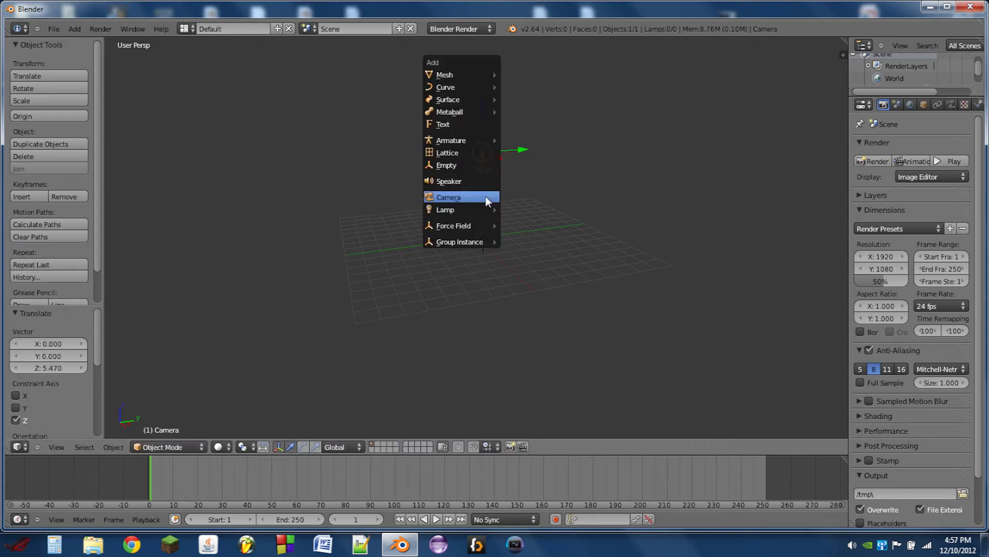
pyautogui.click(480, 128)
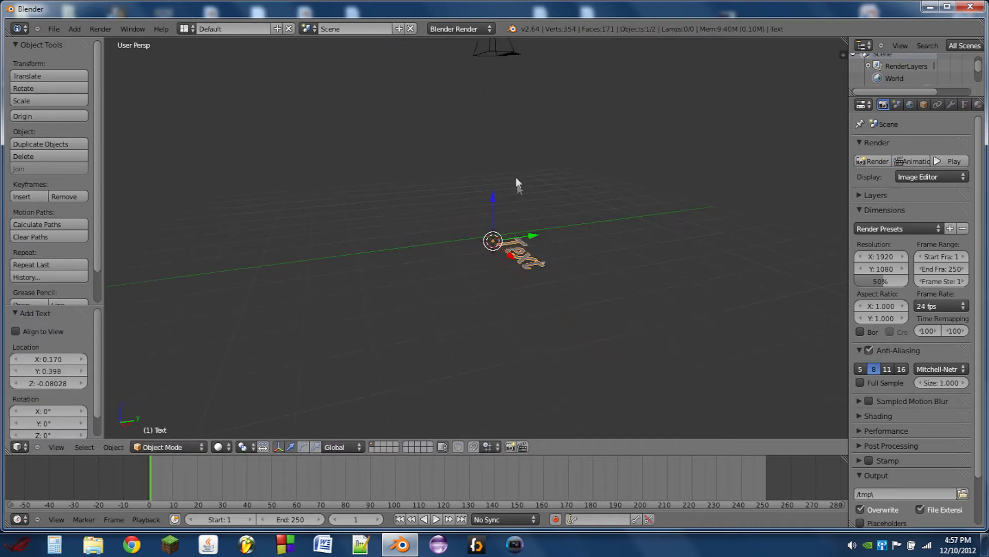
pyautogui.scroll(3, 516, 186)
# Move the camera along Z to a height of 1.352 above the text.
pyautogui.rightClick(490, 121)
pyautogui.press('g')
pyautogui.press('z')
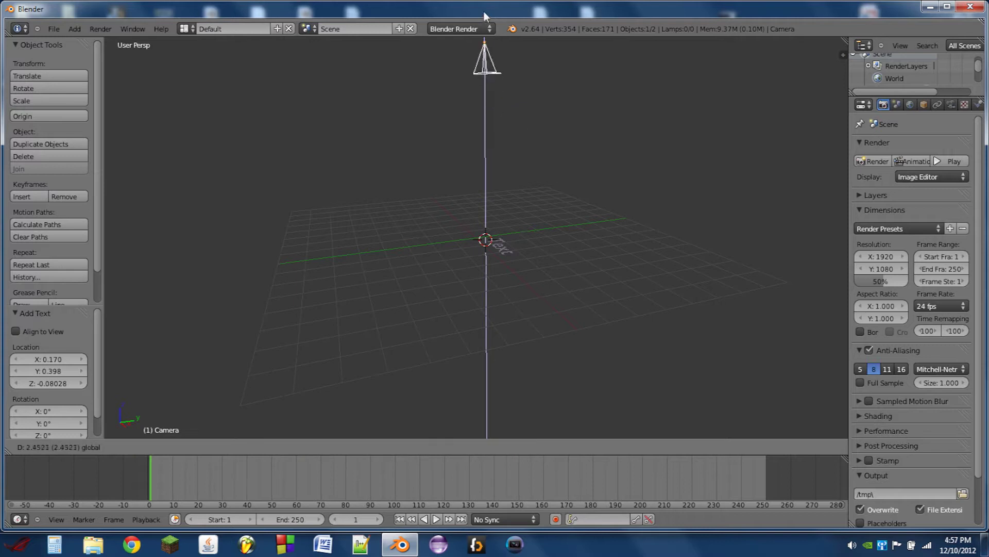
pyautogui.click(484, 13)
pyautogui.scroll(-3, 488, 64)
pyautogui.press('g')
pyautogui.press('z')
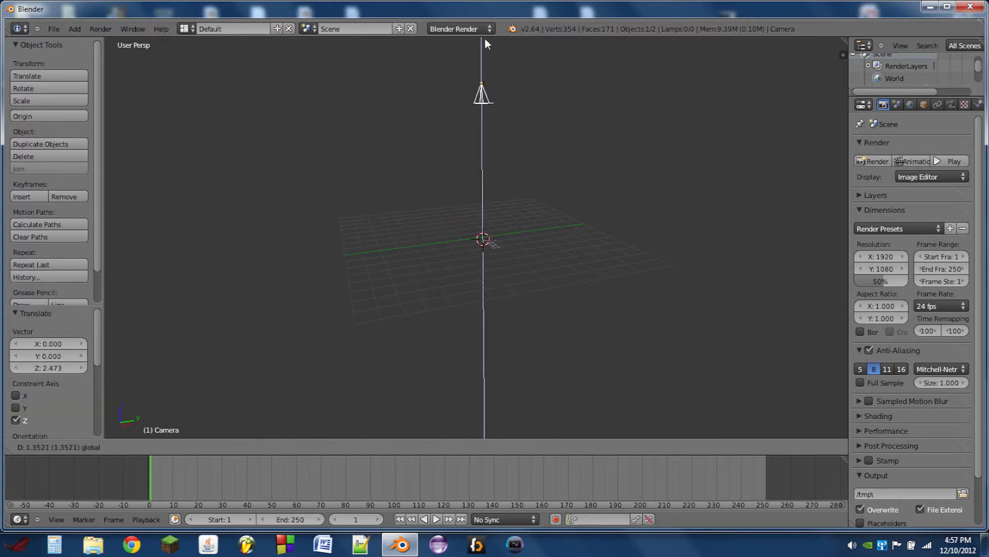
pyautogui.click(484, 35)
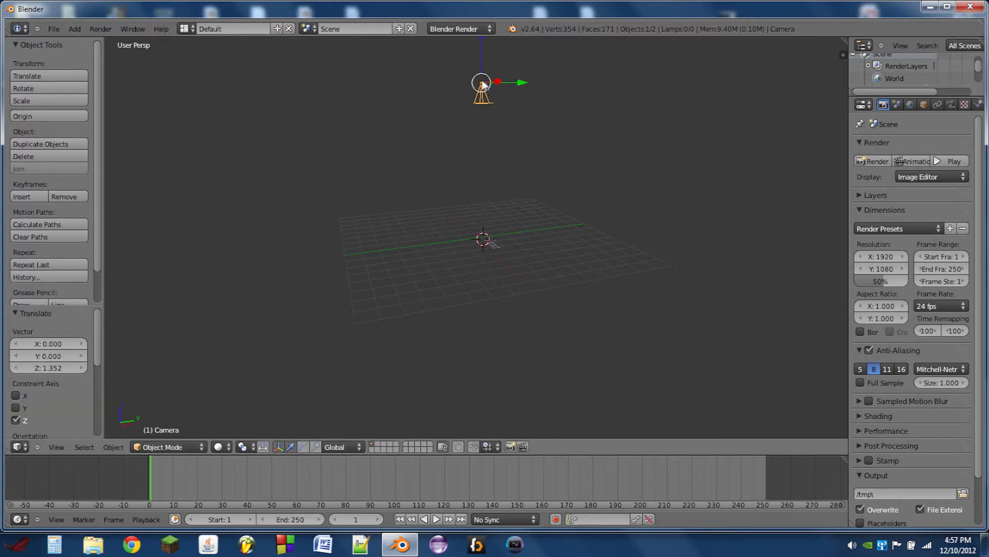
pyautogui.click(456, 27)
# Switch the render engine to Blender Game and make the enlarged bottom area a Logic Editor.
pyautogui.click(458, 55)
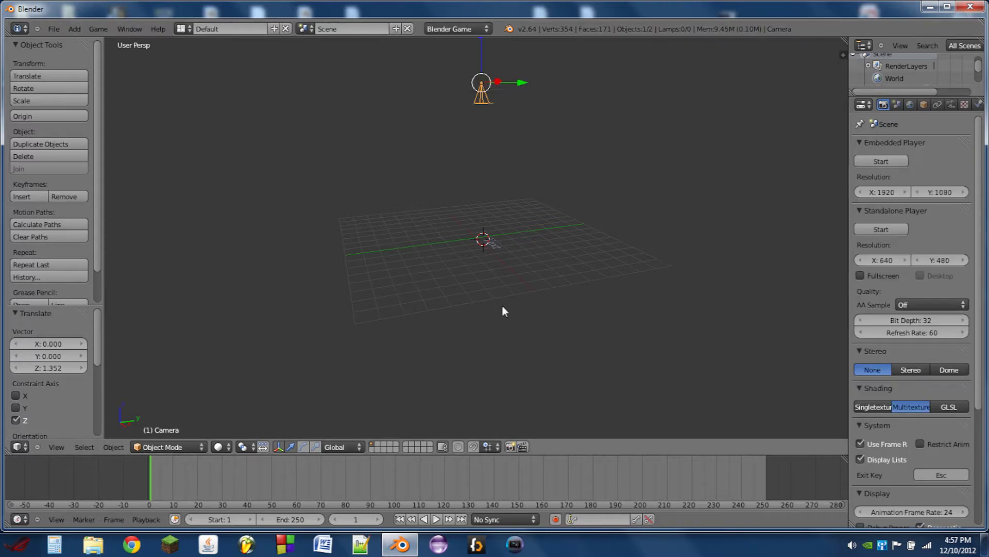
pyautogui.moveTo(538, 453); pyautogui.dragTo(538, 378)
pyautogui.click(21, 519)
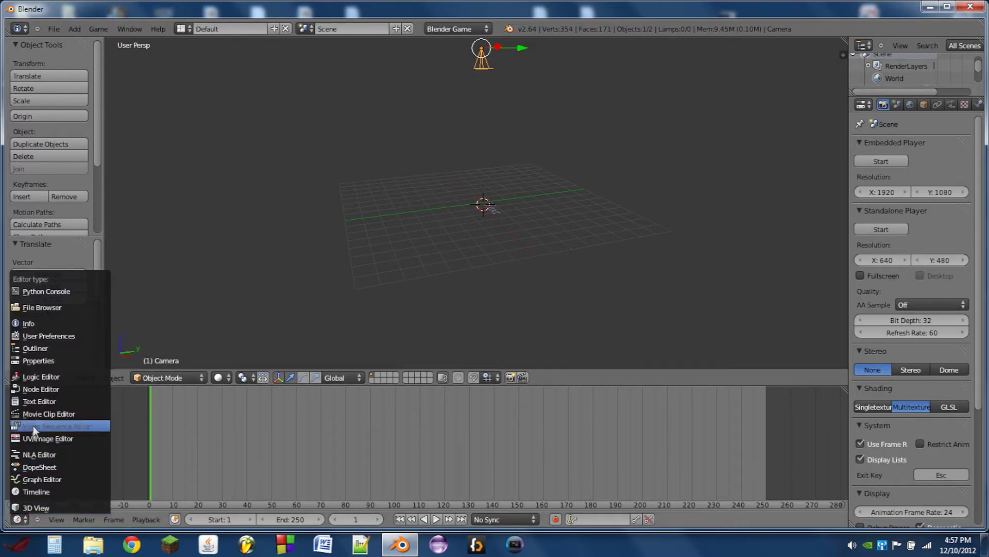
pyautogui.click(42, 376)
pyautogui.moveTo(237, 386)
pyautogui.mouseDown()
pyautogui.moveTo(237, 359)
pyautogui.moveTo(237, 370)
pyautogui.mouseUp()
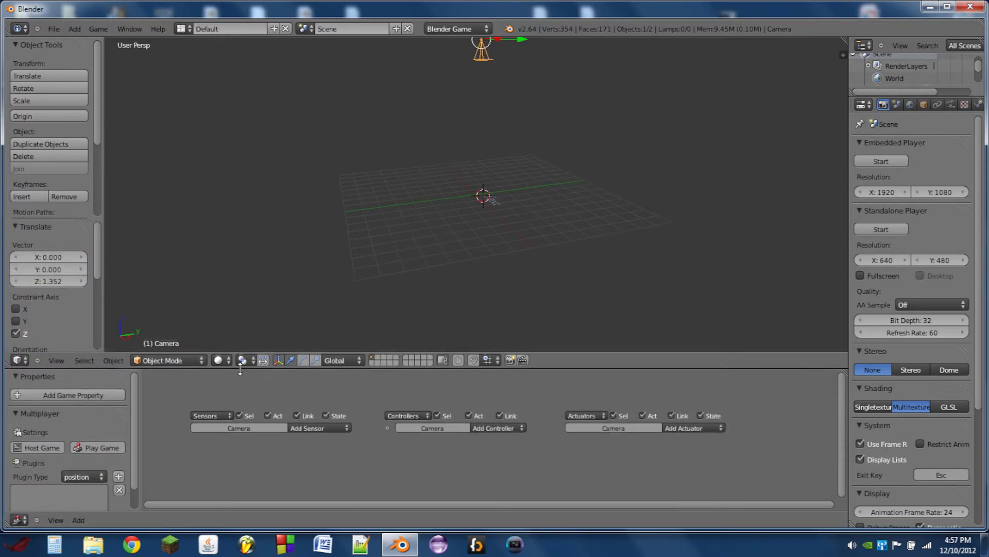
pyautogui.scroll(-1, 488, 93)
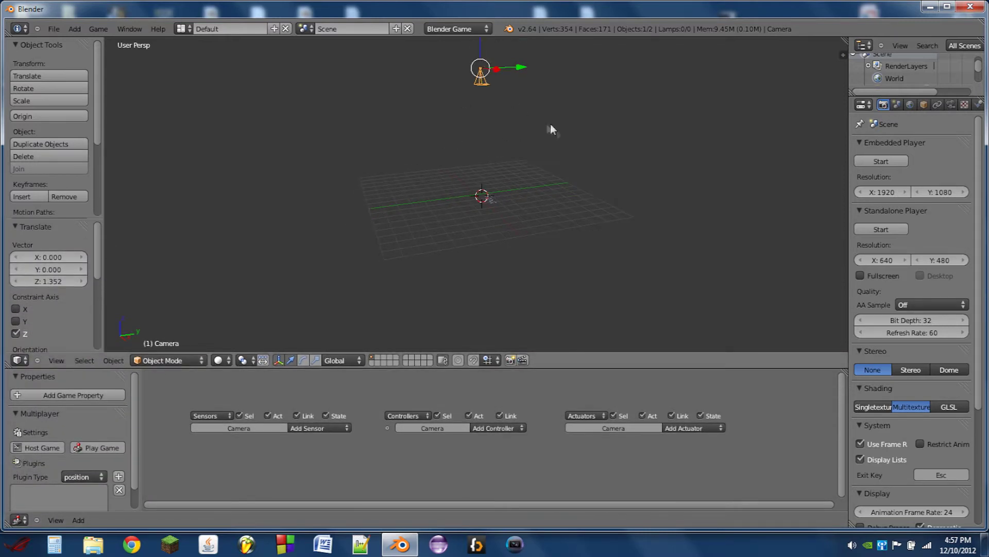
# Look through the camera and pull it back about 9.375 units so the text sits centred.
pyautogui.press('KP_0')
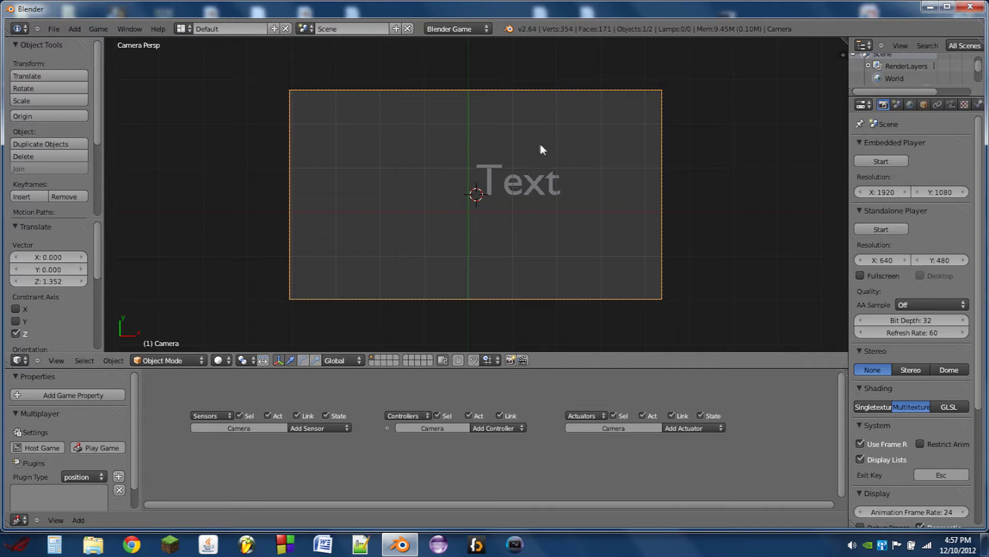
pyautogui.scroll(1, 523, 201)
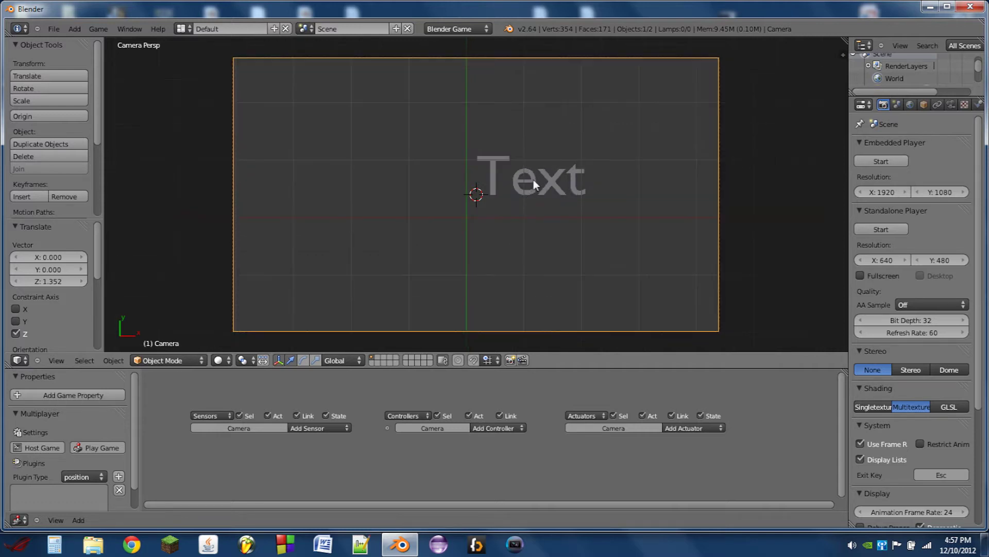
pyautogui.scroll(-1, 531, 182)
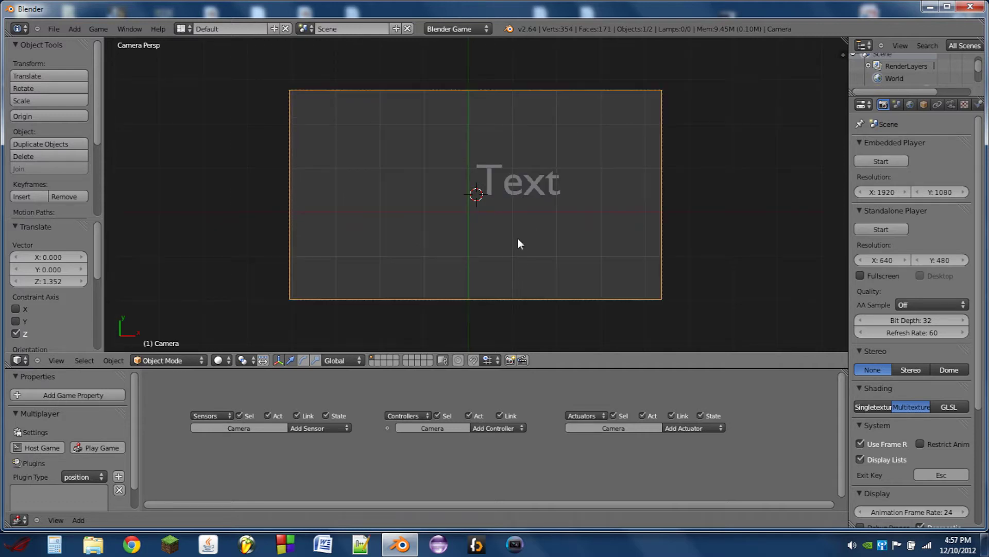
pyautogui.press('g')
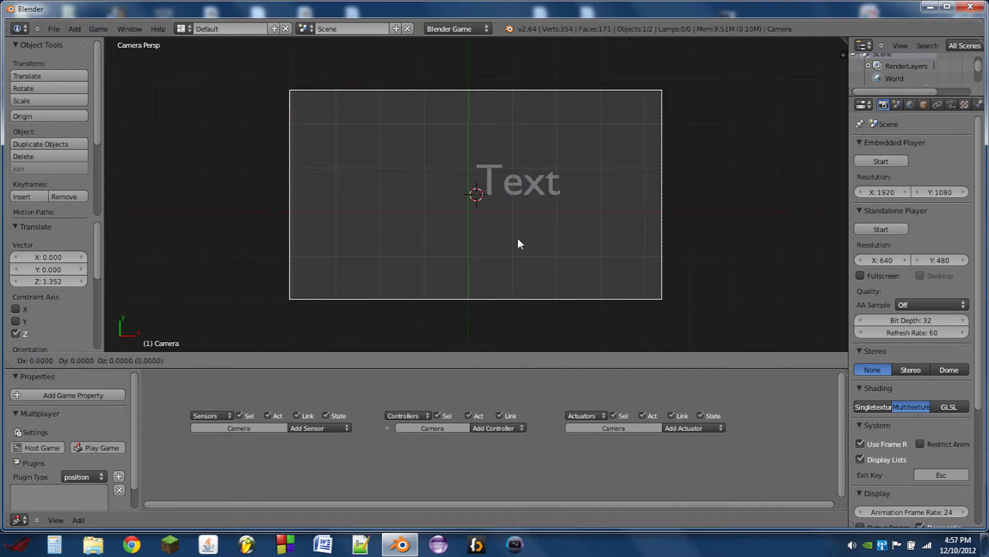
pyautogui.press('z')
pyautogui.press('z')
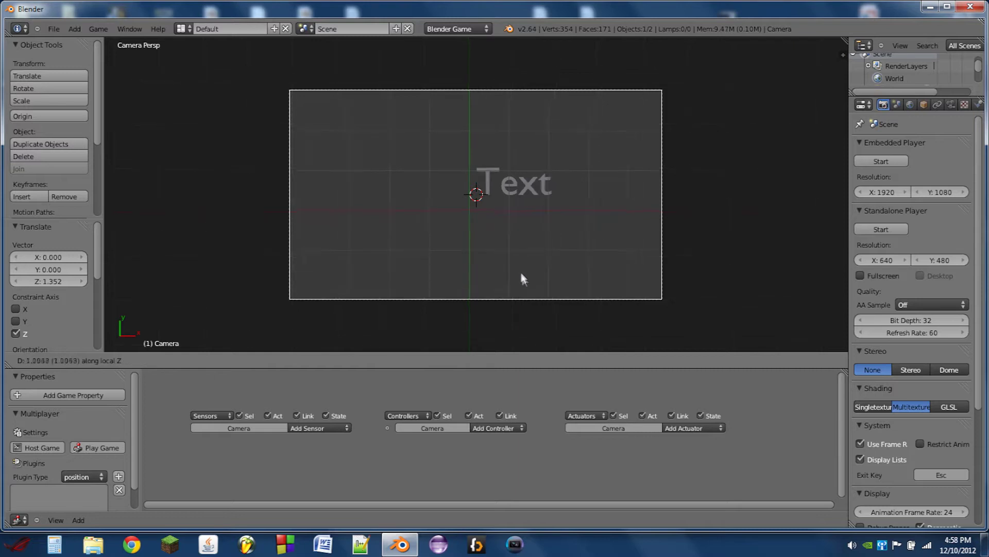
pyautogui.click(535, 342)
# Change the text object's wording from 'Text' to 'Single Player'.
pyautogui.scroll(3, 500, 204)
pyautogui.rightClick(518, 188)
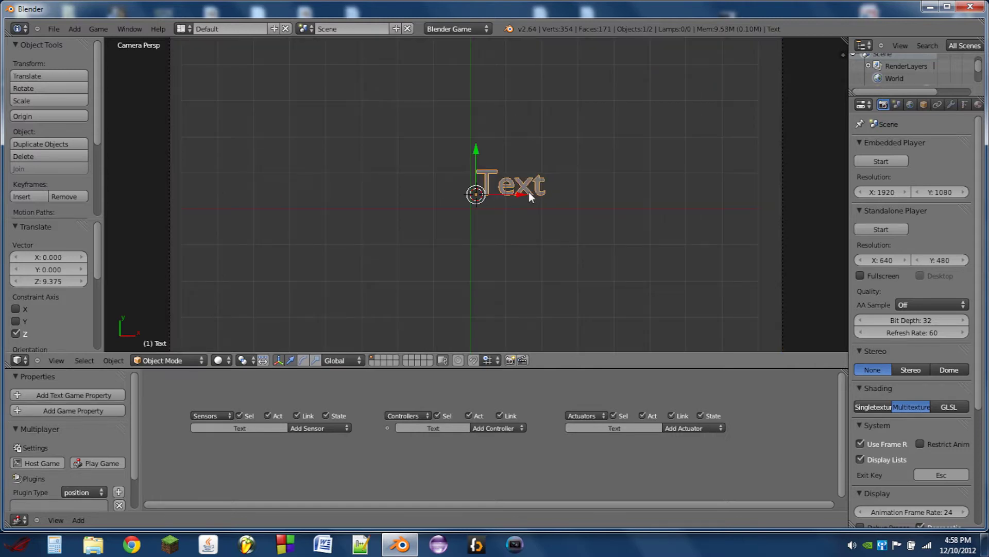
pyautogui.press('Tab')
pyautogui.press('BackSpace')
pyautogui.press('BackSpace')
pyautogui.press('BackSpace')
pyautogui.press('BackSpace')
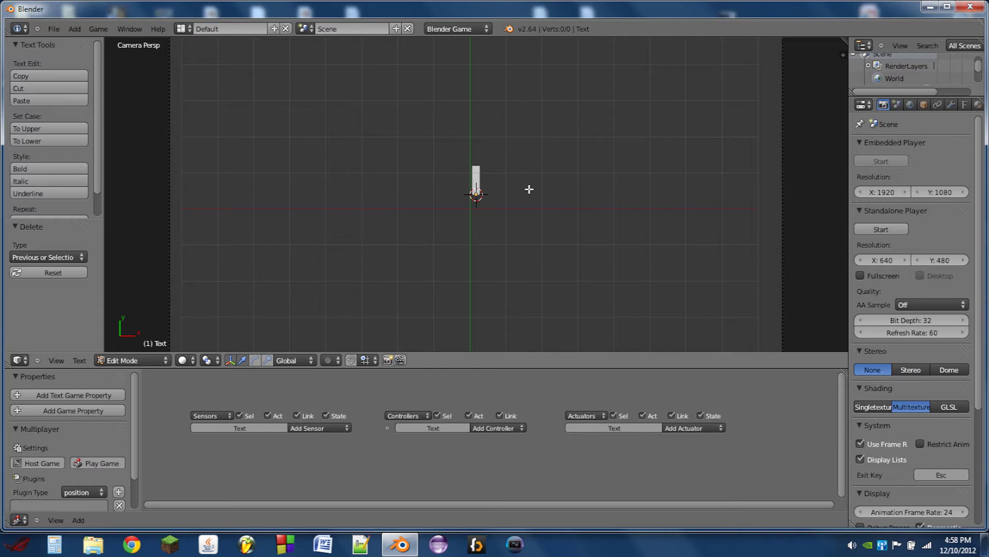
pyautogui.write('Single')
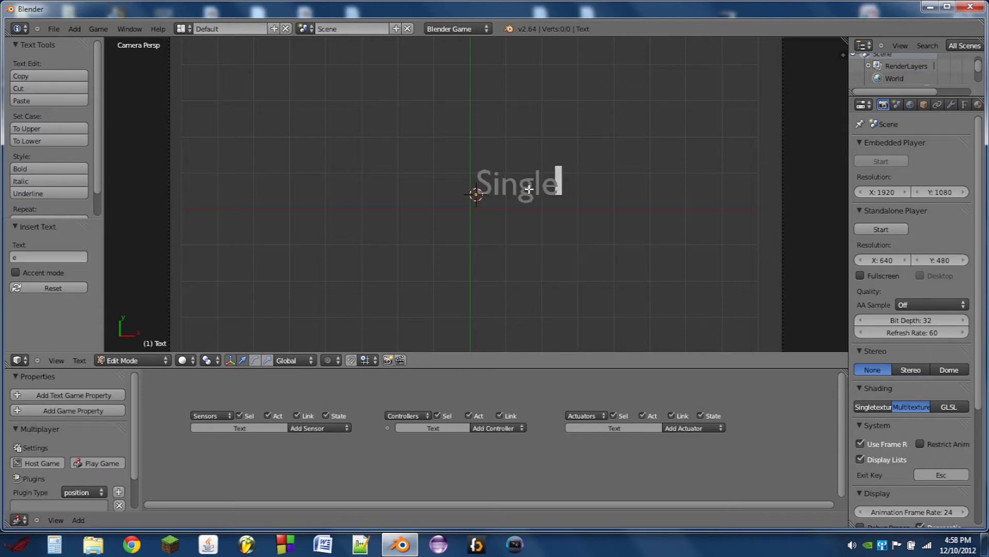
pyautogui.write(' Playe')
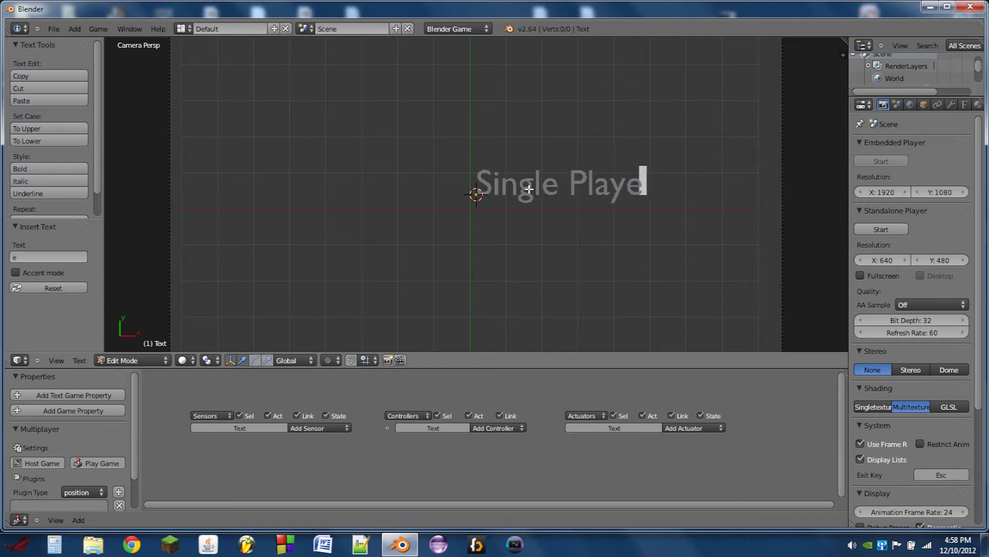
pyautogui.write('r')
pyautogui.press('Tab')
# Add a plane, lower it below the text along Z, and centre it under the text along X.
pyautogui.hotkey('shift', 'a')
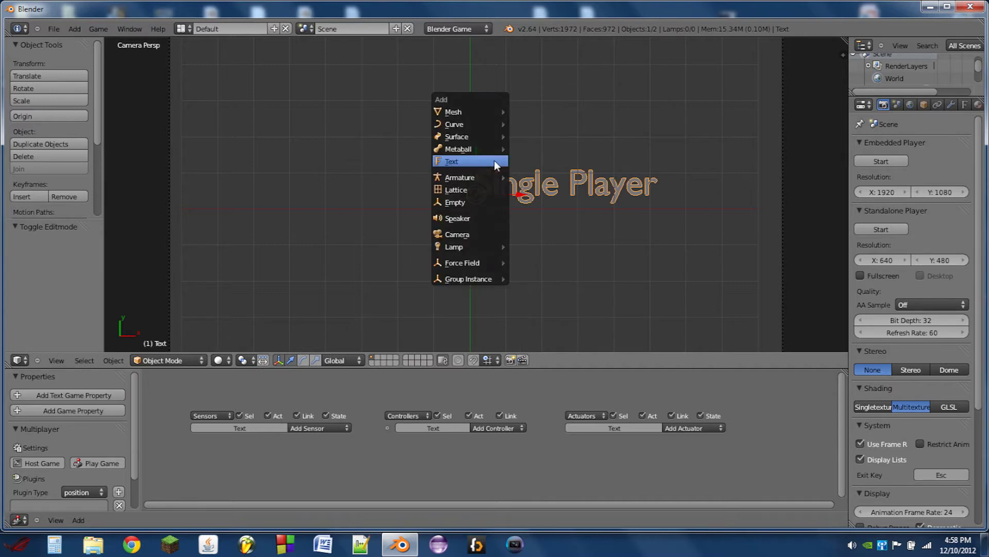
pyautogui.click(529, 115)
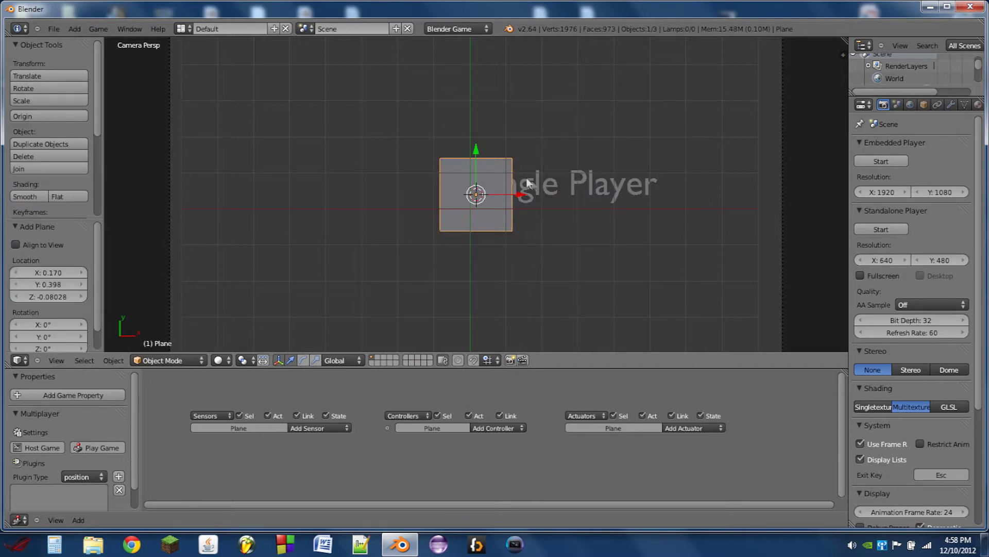
pyautogui.moveTo(542, 197); pyautogui.dragTo(466, 181, button='middle')
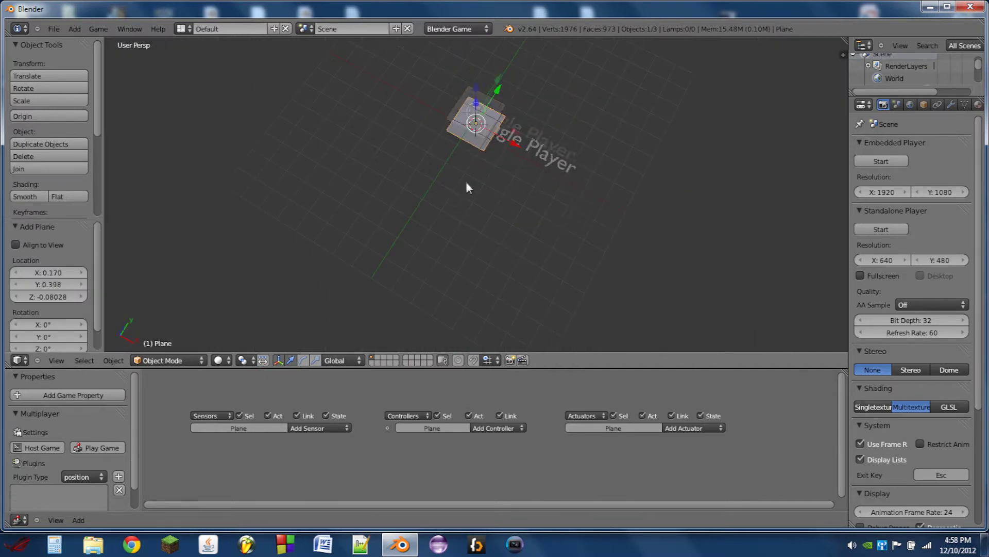
pyautogui.press('g')
pyautogui.press('z')
pyautogui.click(475, 109)
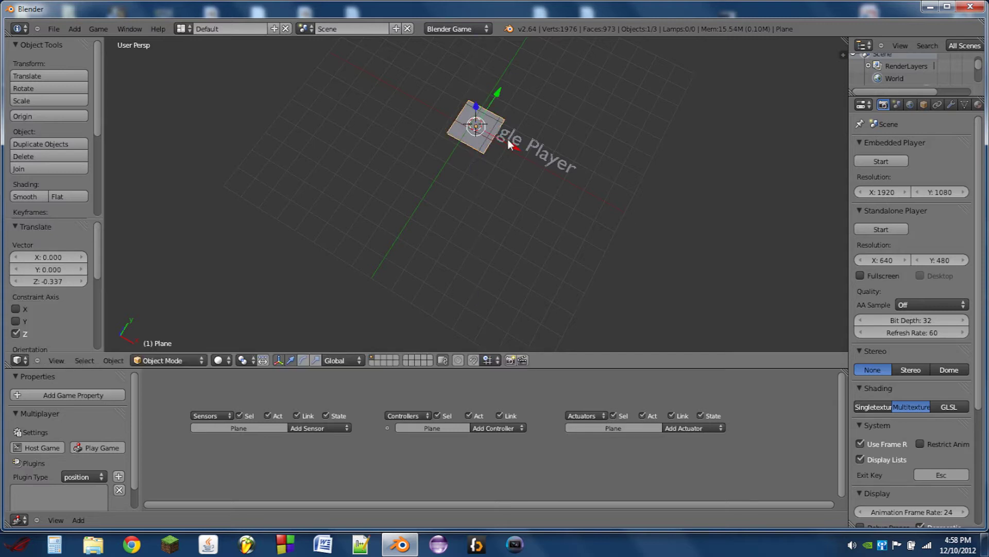
pyautogui.press('g')
pyautogui.press('x')
pyautogui.click(561, 153)
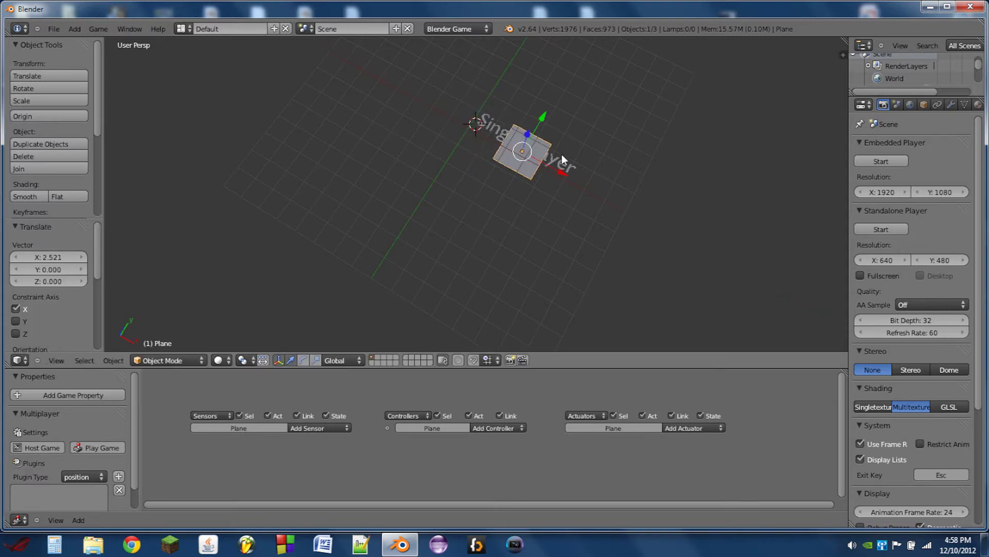
pyautogui.press('KP_0')
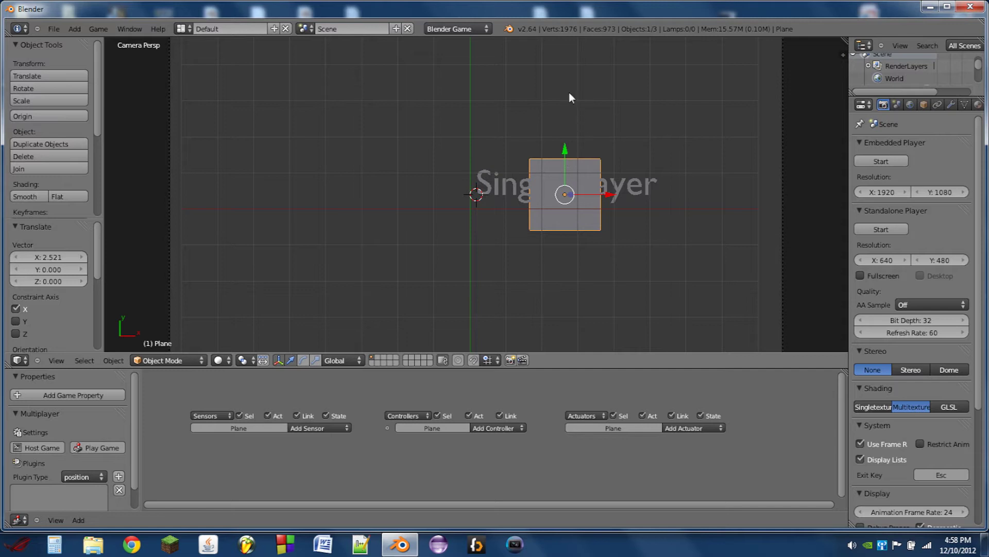
# Centre the plane vertically on the text and stretch it along X to span the words.
pyautogui.press('s')
pyautogui.press('y')
pyautogui.press('Escape')
pyautogui.press('g')
pyautogui.press('y')
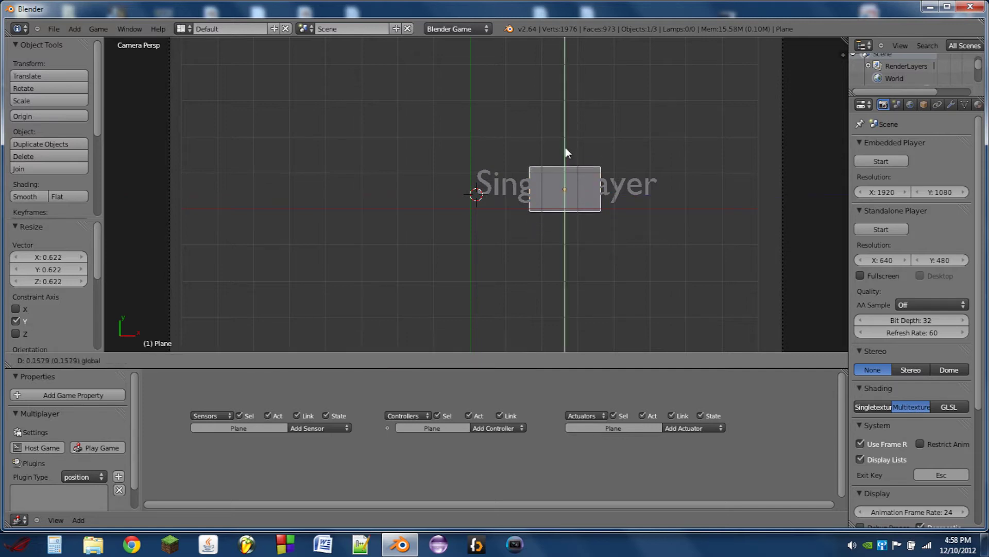
pyautogui.click(567, 145)
pyautogui.press('s')
pyautogui.press('x')
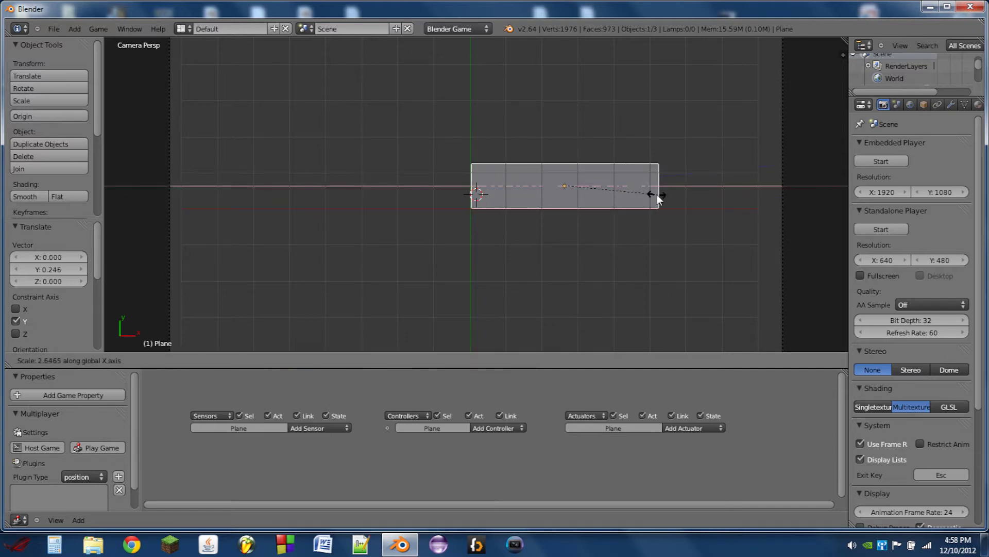
pyautogui.click(663, 194)
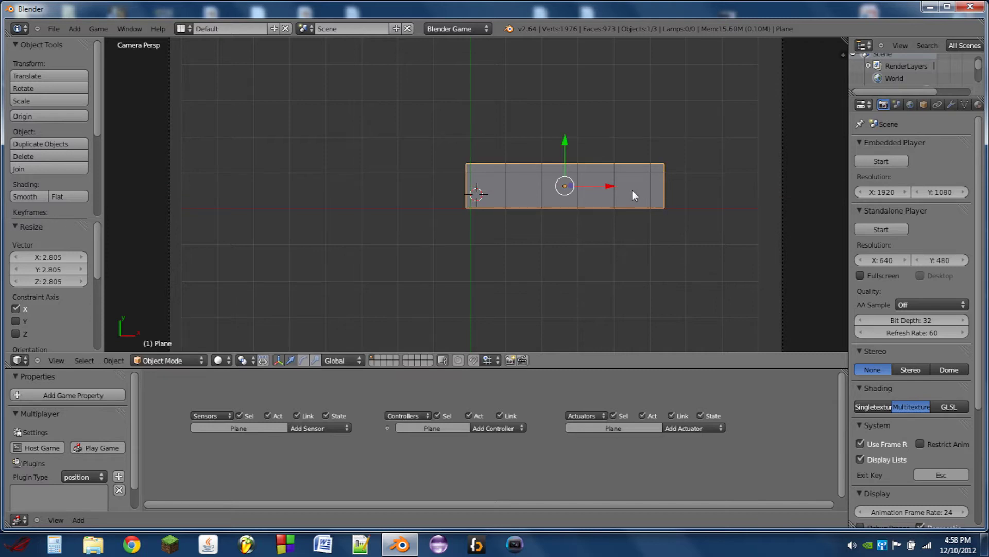
# Give the plane a new material with a red diffuse colour.
pyautogui.moveTo(848, 131); pyautogui.dragTo(780, 131)
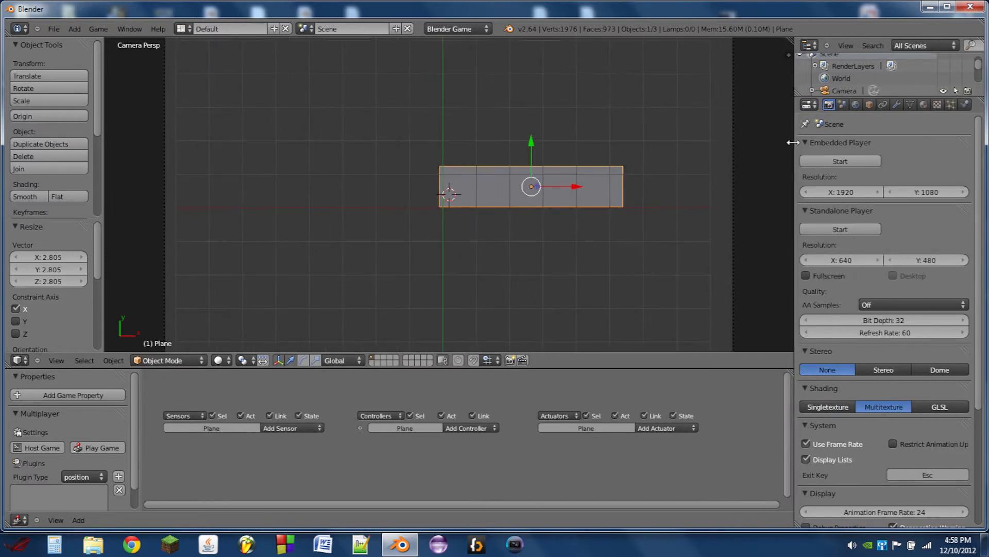
pyautogui.click(910, 105)
pyautogui.click(882, 185)
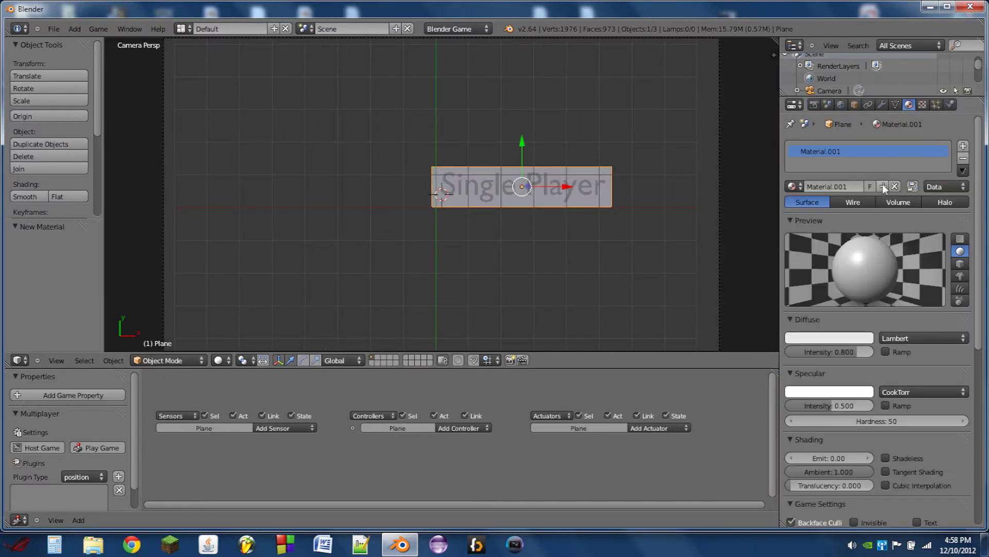
pyautogui.click(841, 339)
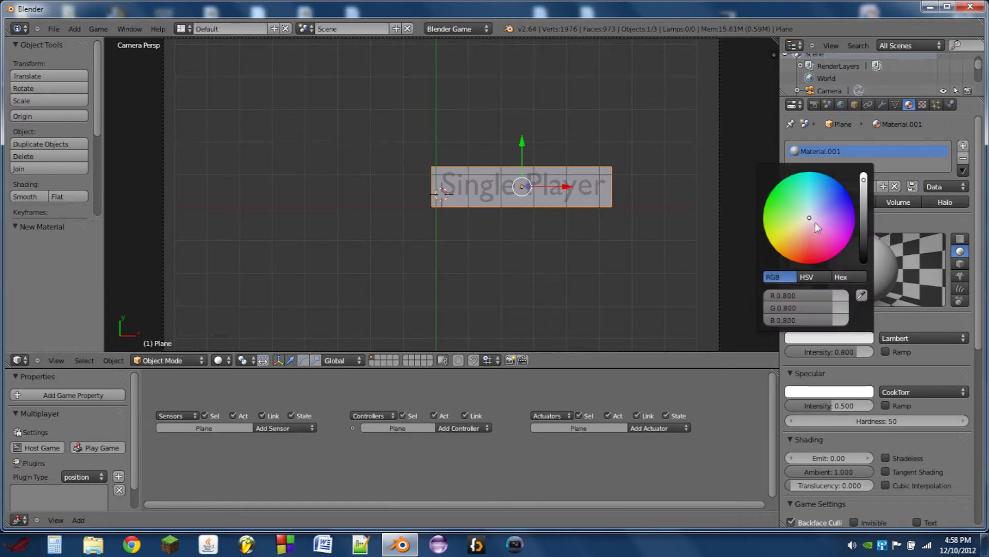
pyautogui.click(811, 263)
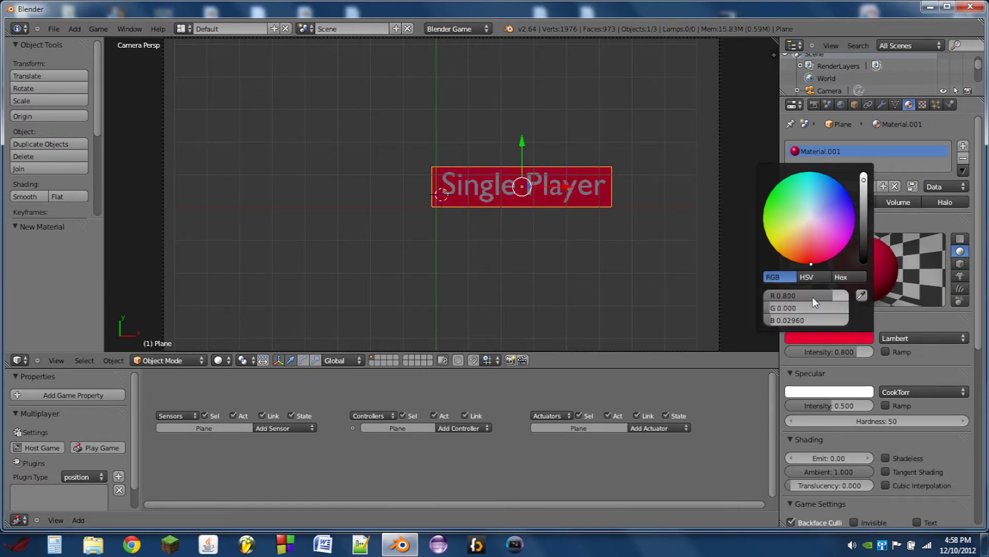
# Shrink the Single Player text to fit the bar and parent it to the red plane.
pyautogui.rightClick(551, 189)
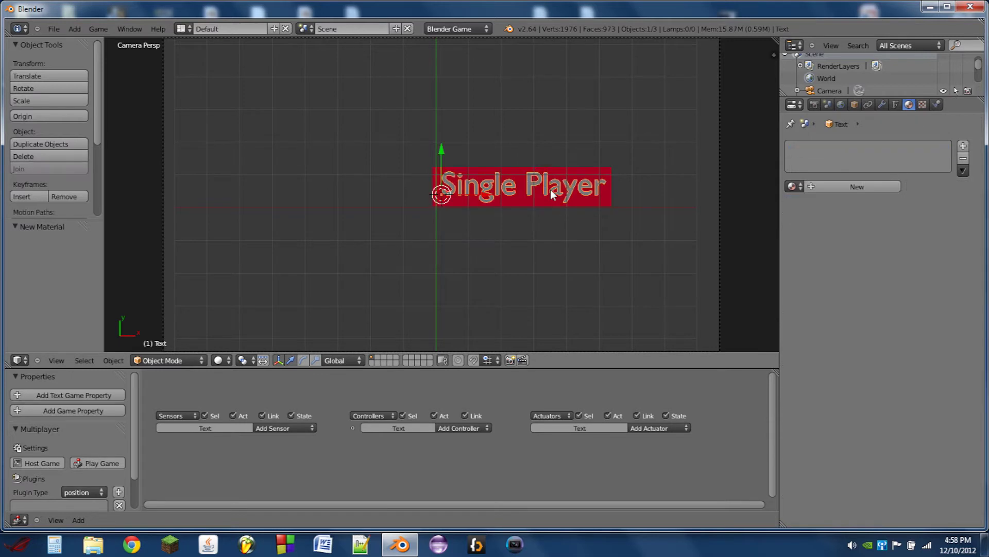
pyautogui.press('s')
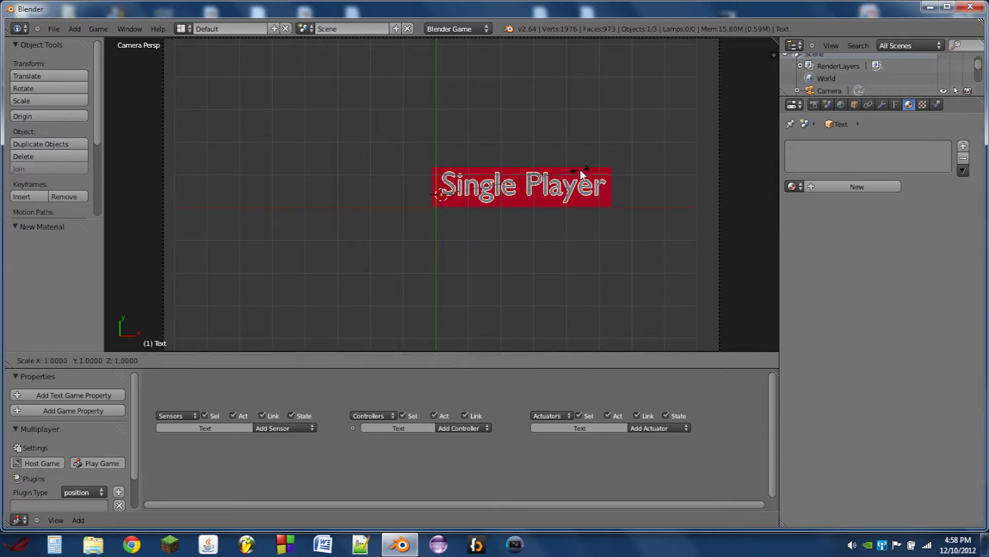
pyautogui.click(564, 174)
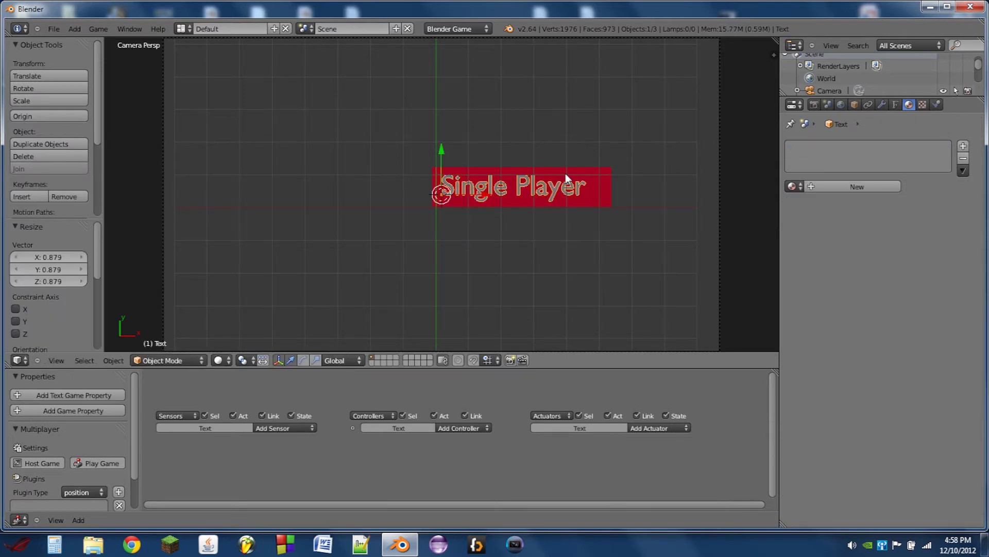
pyautogui.keyDown('shift'); pyautogui.rightClick(559, 172); pyautogui.keyUp('shift')
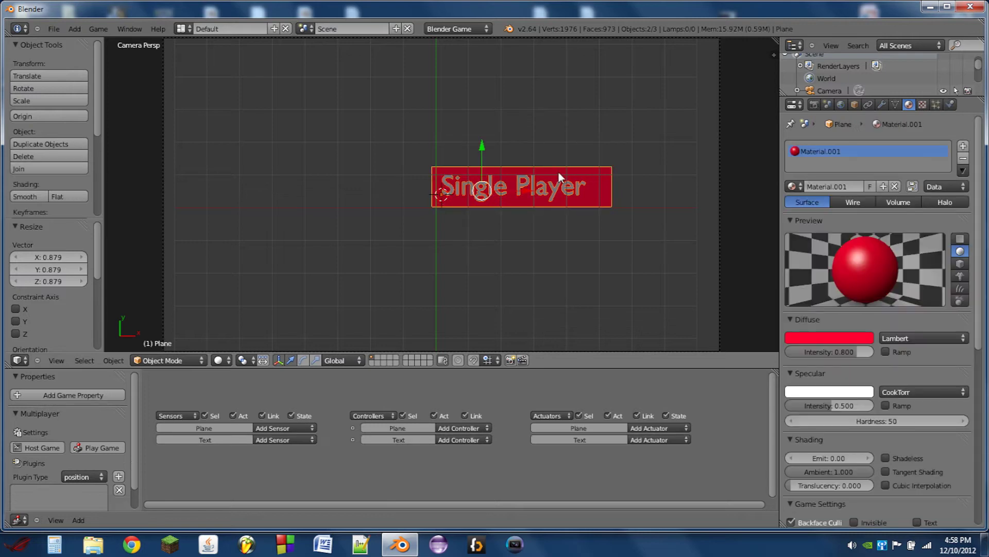
pyautogui.hotkey('ctrl', 'p')
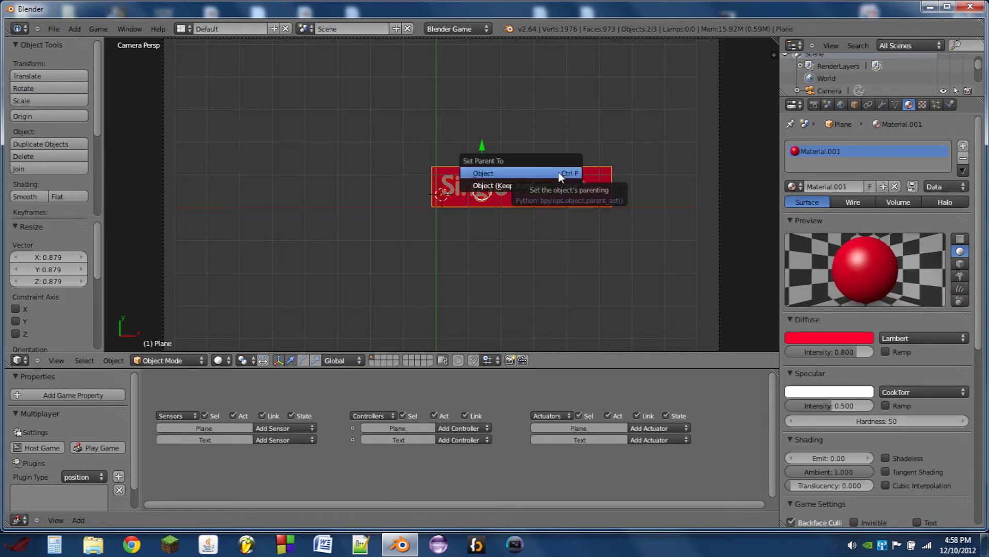
pyautogui.click(559, 172)
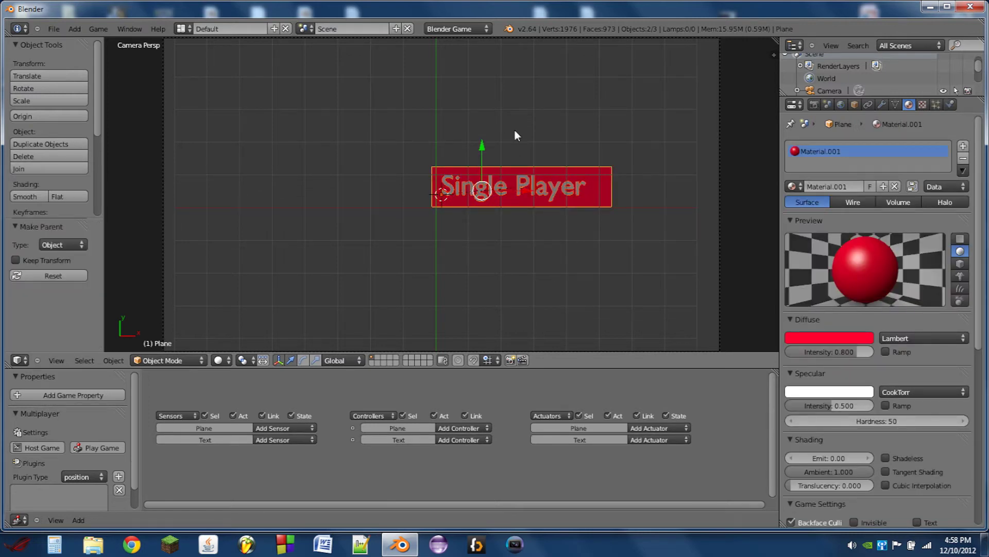
# Test-play the game repeatedly while adjusting the text's scale to 0.94.
pyautogui.press('p')
pyautogui.press('Escape')
pyautogui.rightClick(563, 172)
pyautogui.press('s')
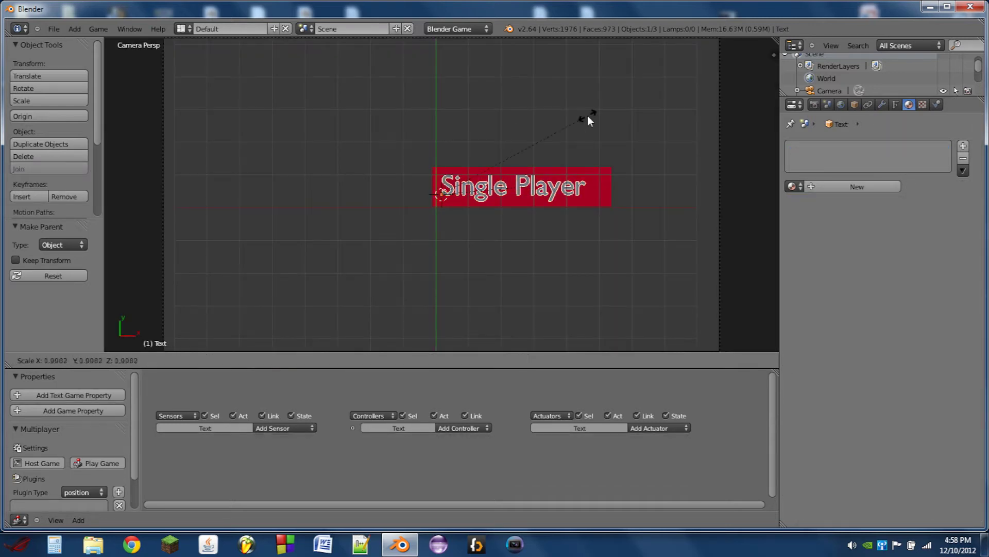
pyautogui.click(575, 124)
pyautogui.press('p')
pyautogui.press('Escape')
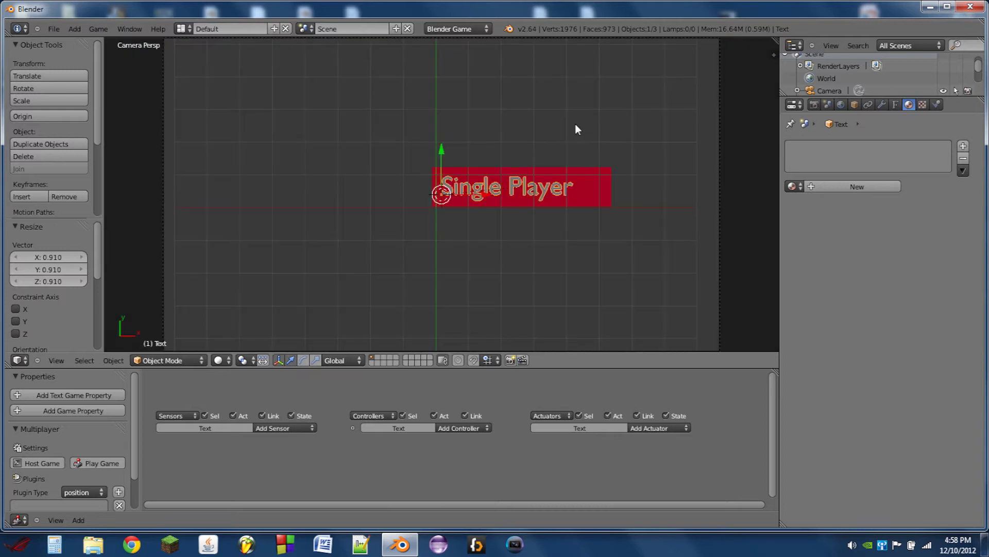
pyautogui.press('s')
pyautogui.click(567, 128)
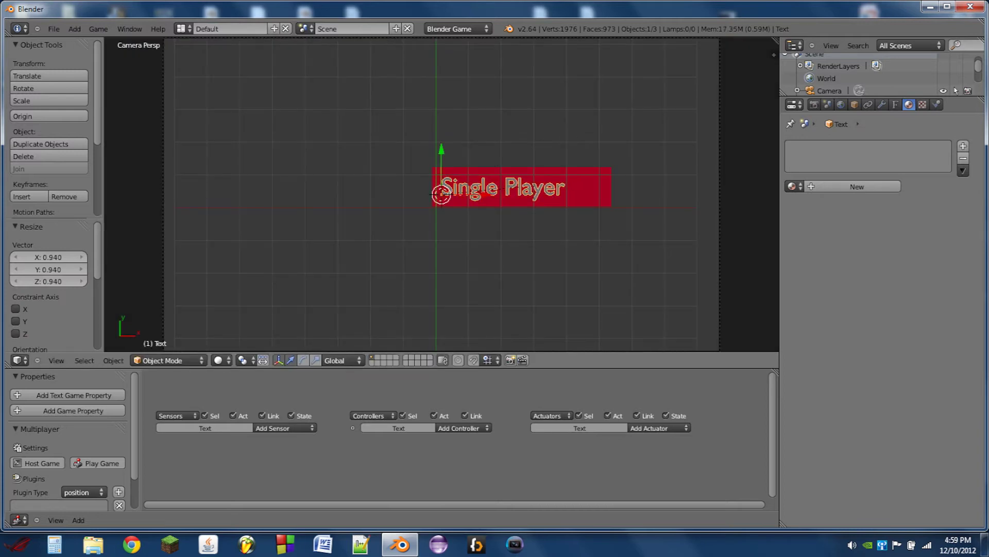
pyautogui.press('p')
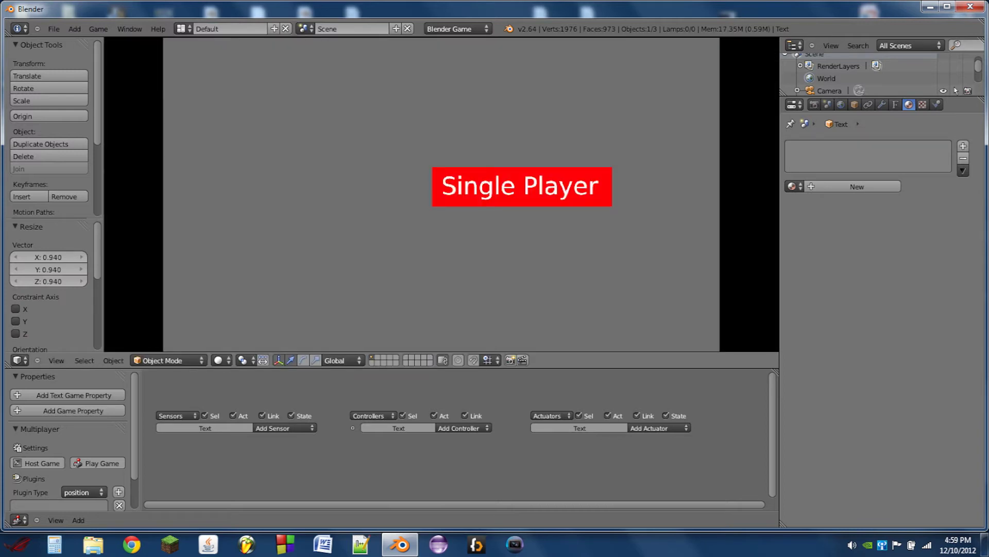
pyautogui.press('Escape')
# Add a left-button Mouse sensor to the red plane.
pyautogui.rightClick(587, 198)
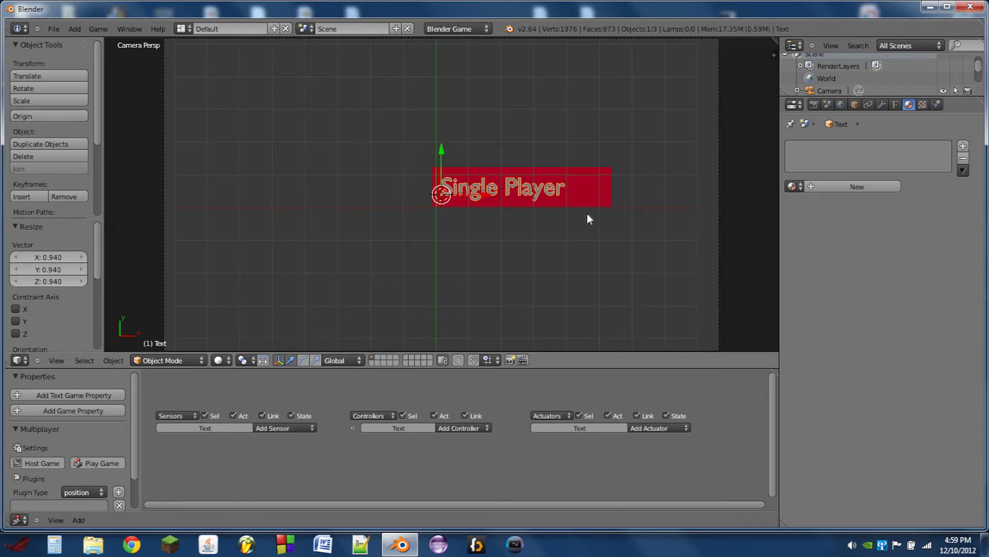
pyautogui.moveTo(555, 370); pyautogui.dragTo(566, 321)
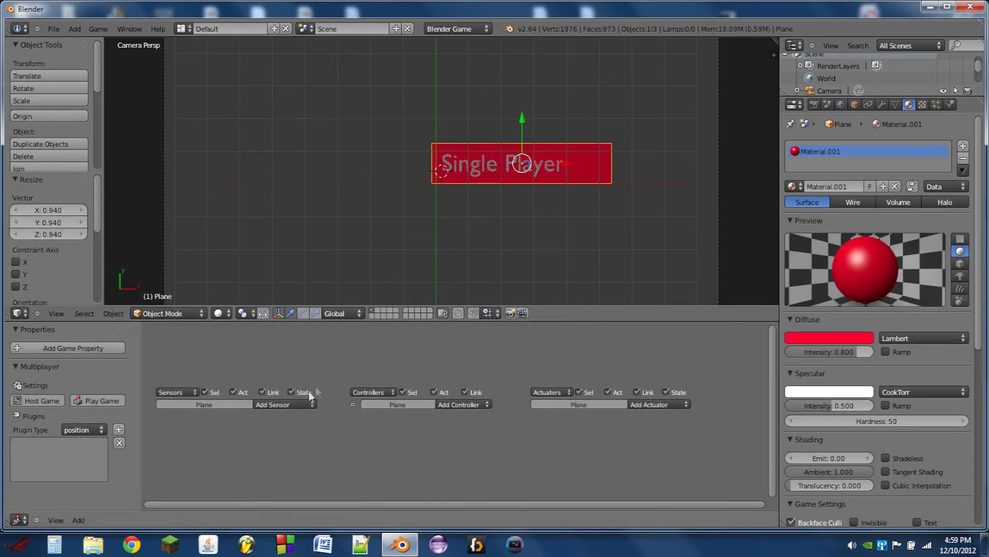
pyautogui.click(302, 404)
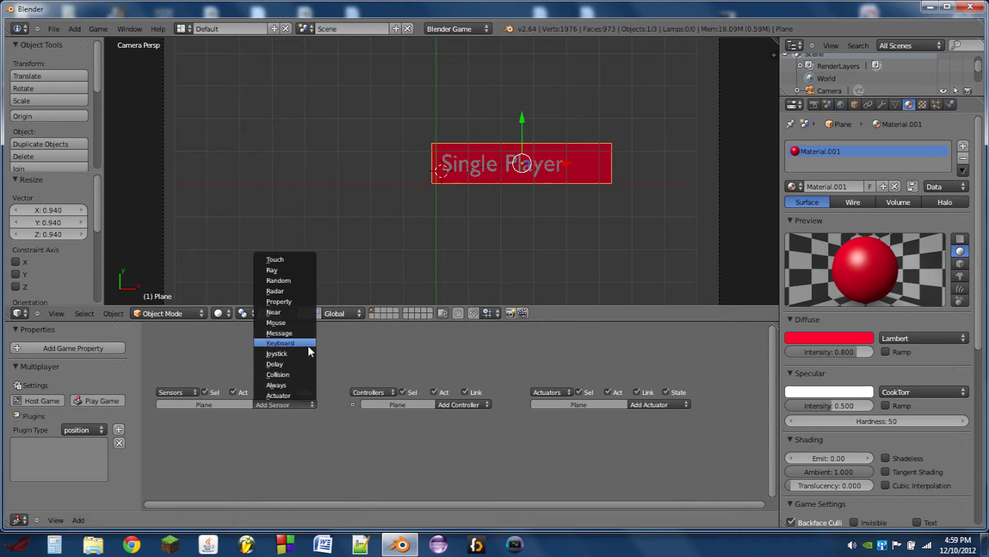
pyautogui.click(308, 322)
pyautogui.moveTo(273, 394); pyautogui.dragTo(297, 390, button='middle')
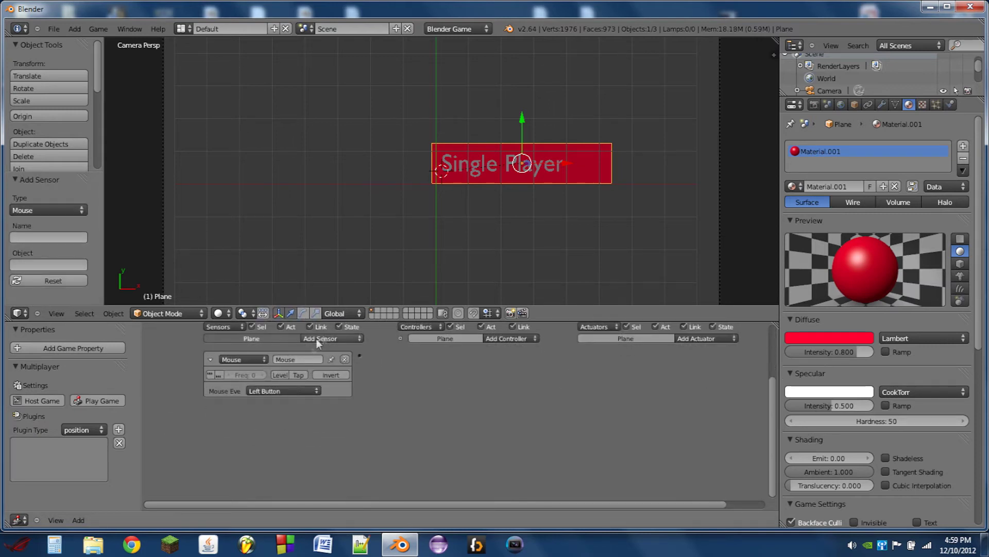
pyautogui.click(295, 391)
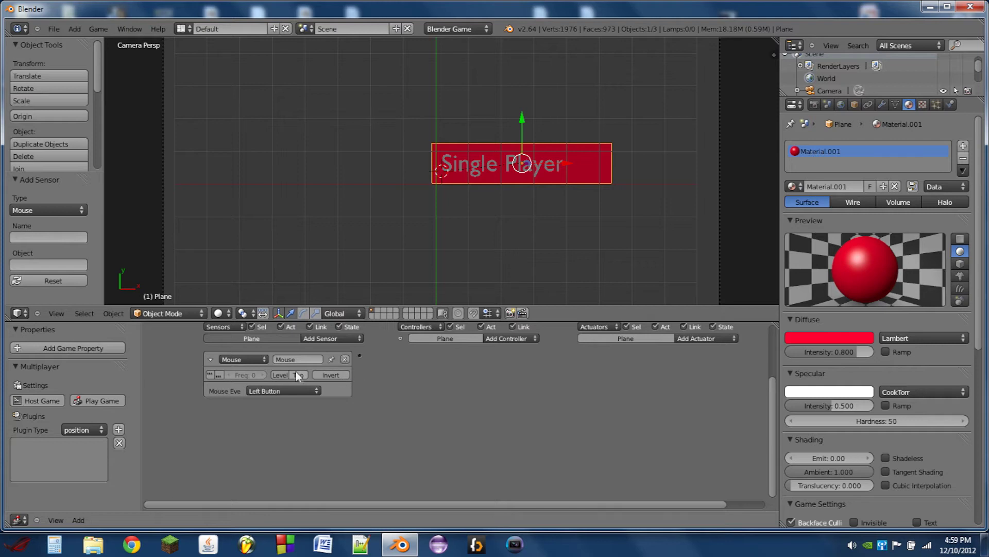
# Add a second Mouse sensor set to Mouse Over and an And controller wired to both sensors.
pyautogui.click(323, 338)
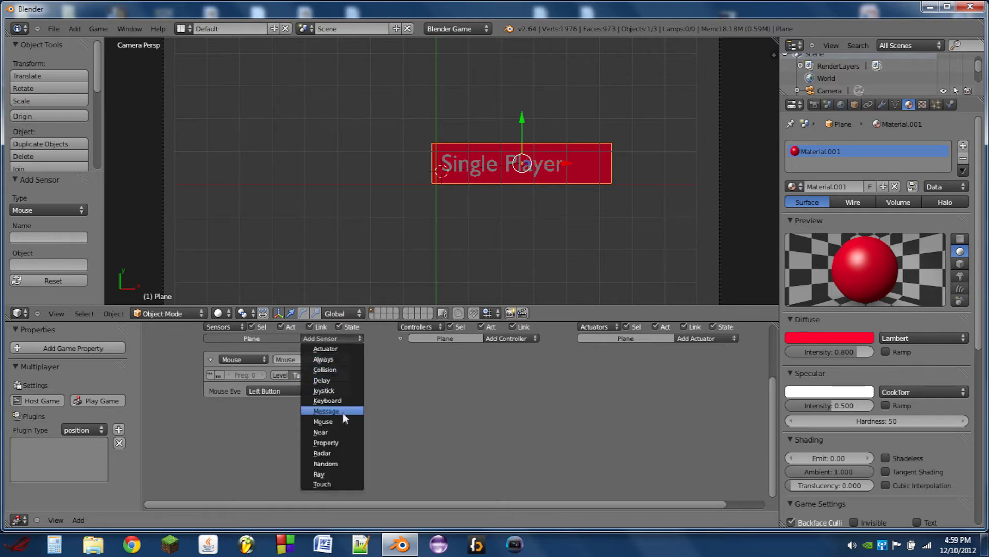
pyautogui.click(310, 421)
pyautogui.click(257, 436)
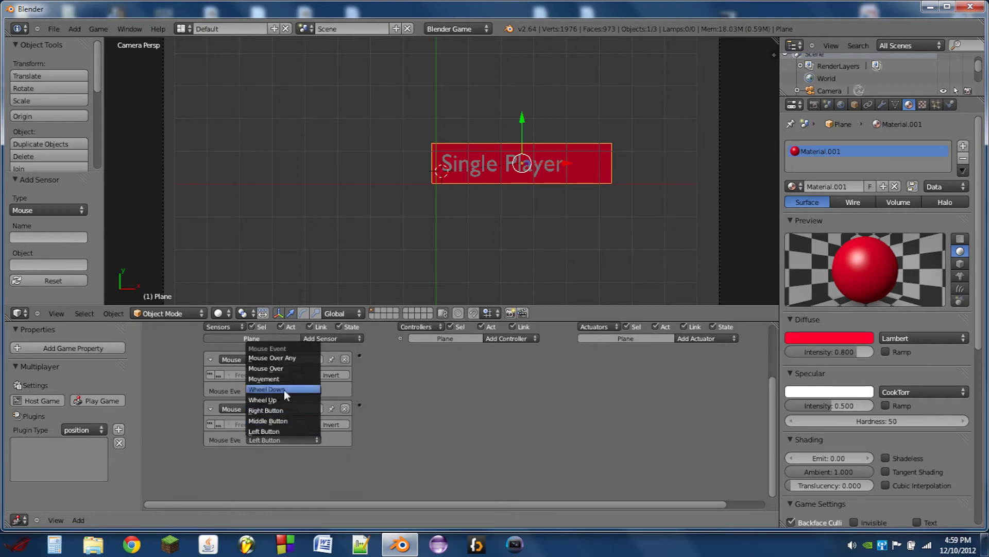
pyautogui.click(298, 375)
pyautogui.click(512, 338)
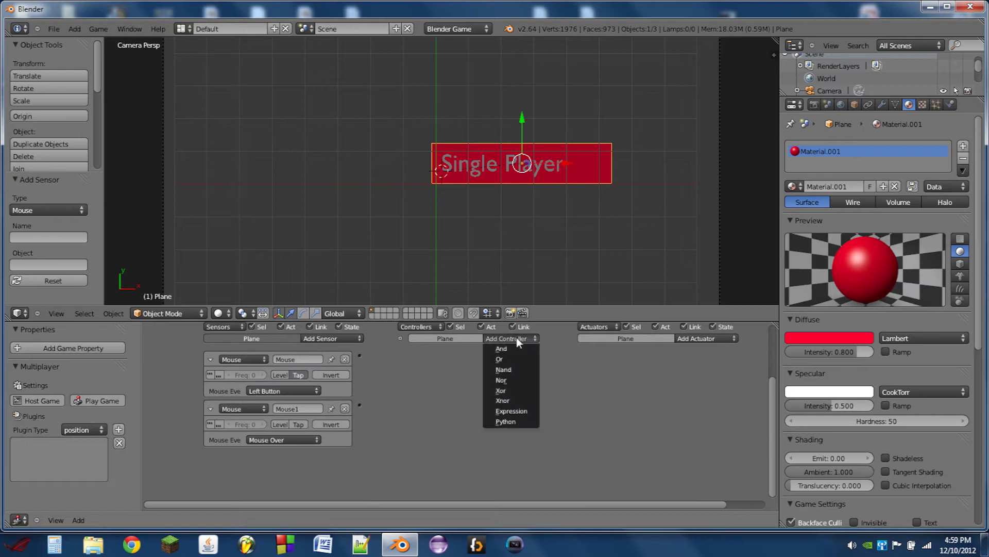
pyautogui.click(515, 345)
pyautogui.moveTo(393, 360); pyautogui.dragTo(359, 405)
pyautogui.moveTo(568, 397); pyautogui.dragTo(537, 400, button='middle')
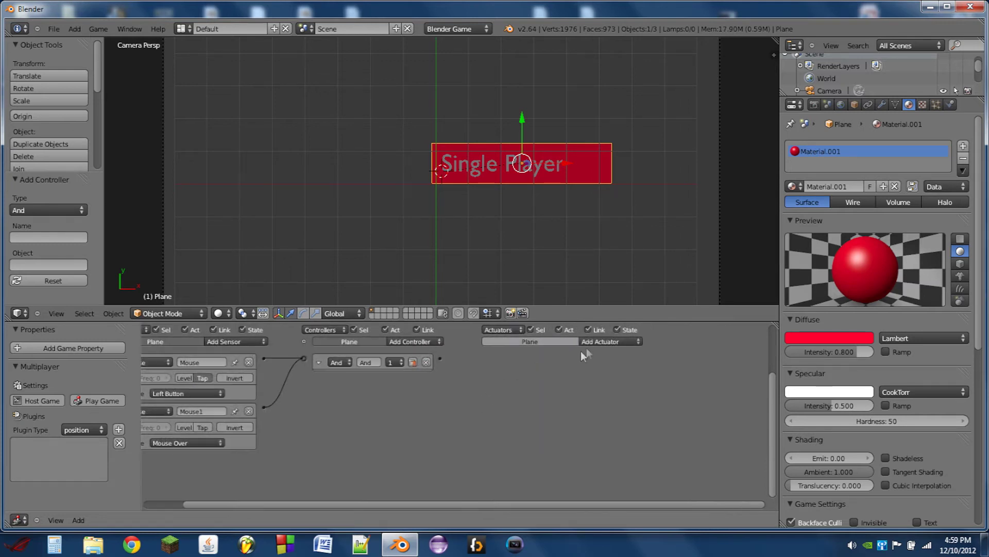
# Add a Scene actuator with its mode set to Set Scene.
pyautogui.click(599, 342)
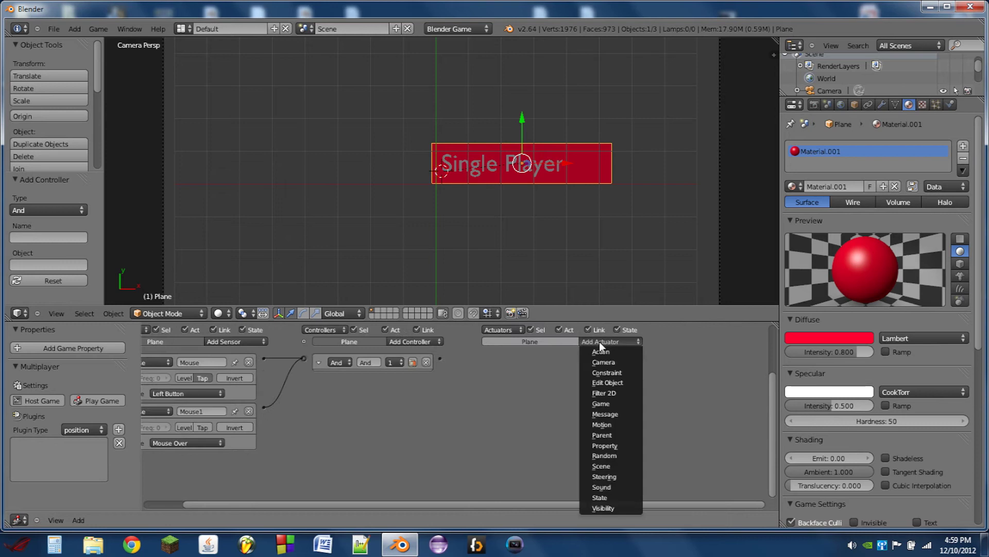
pyautogui.click(616, 465)
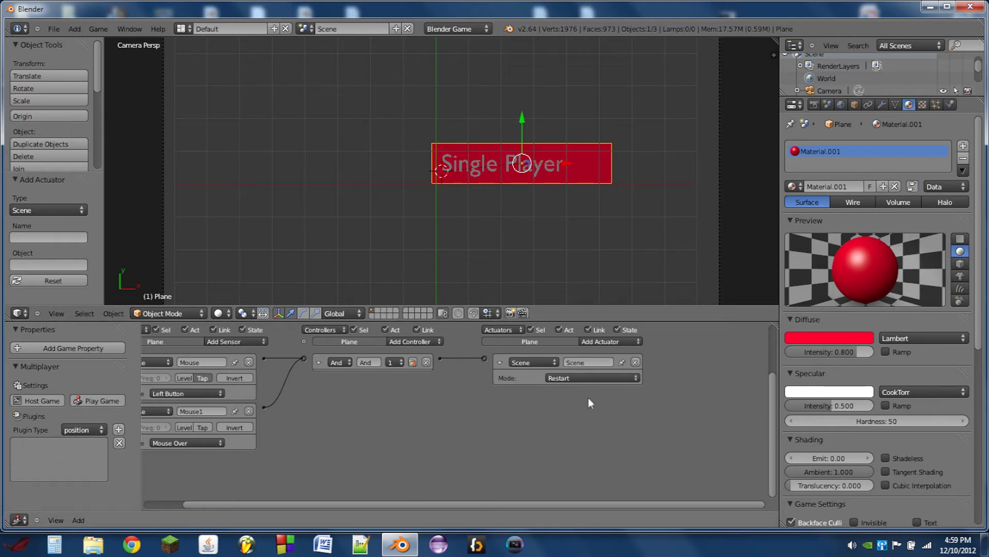
pyautogui.click(587, 377)
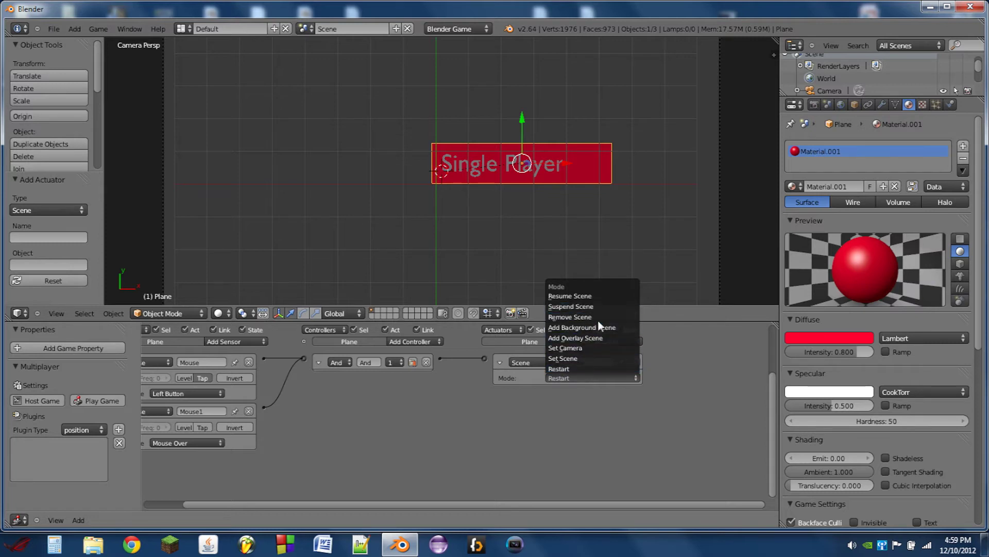
pyautogui.click(595, 358)
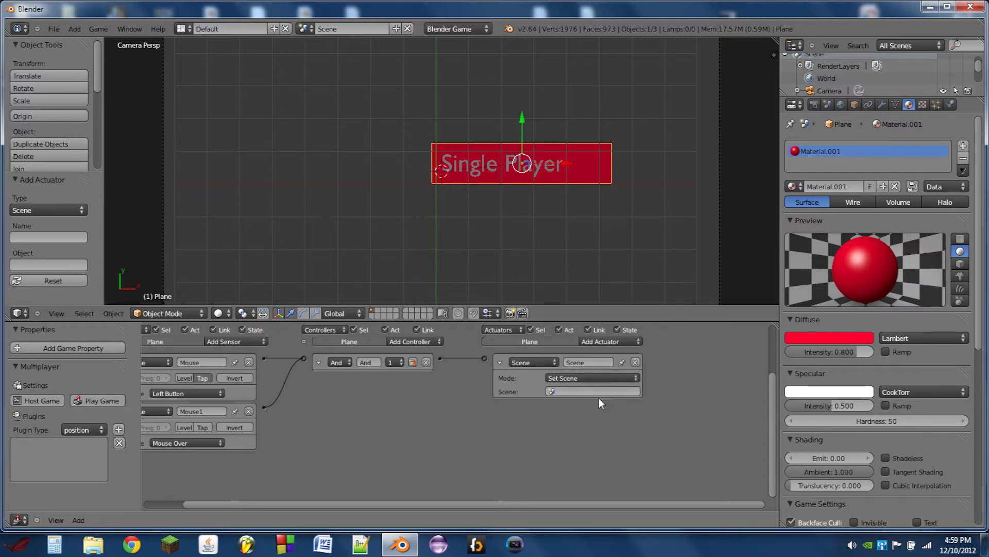
pyautogui.moveTo(444, 398); pyautogui.dragTo(530, 382, button='middle')
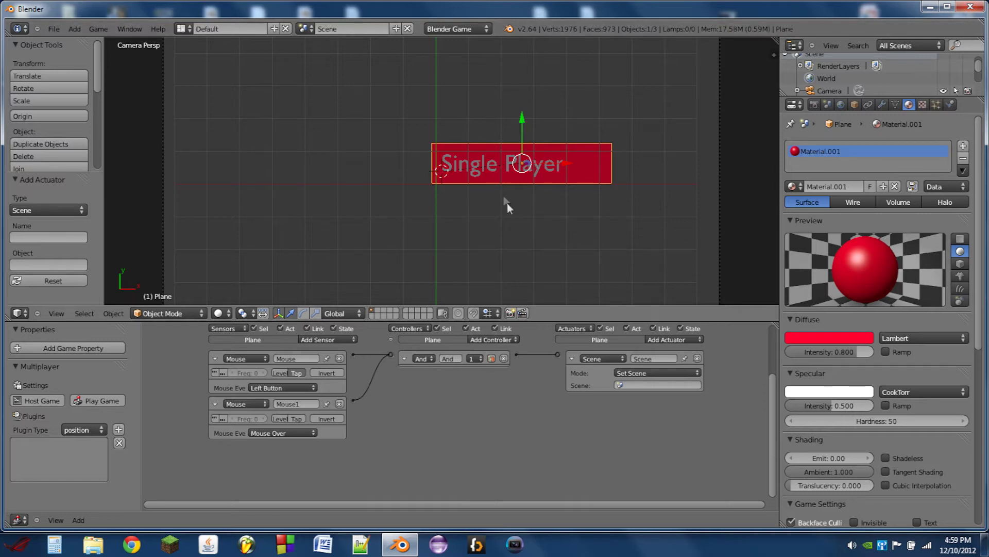
# Split the viewport and make the new area a Text Editor.
pyautogui.moveTo(775, 41); pyautogui.dragTo(503, 144)
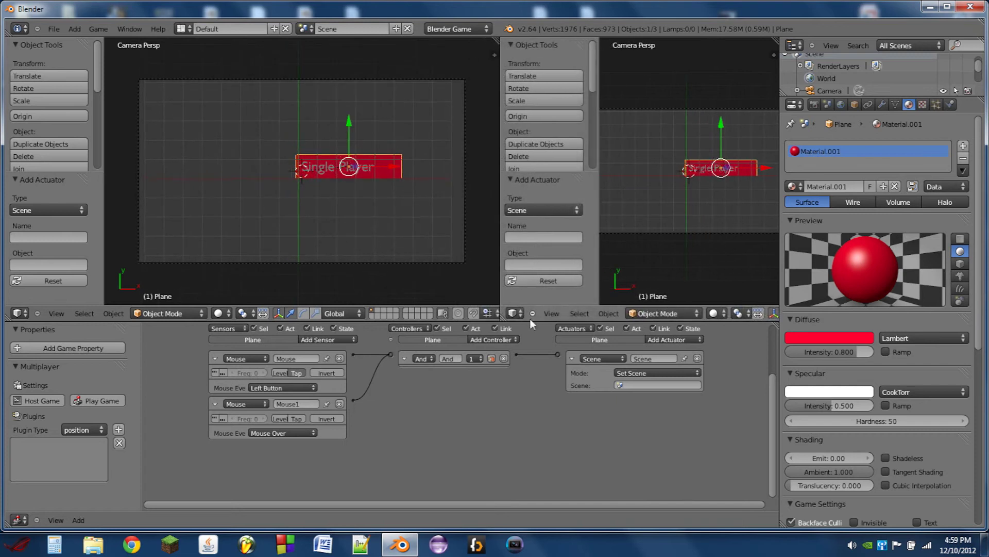
pyautogui.click(516, 313)
pyautogui.click(563, 202)
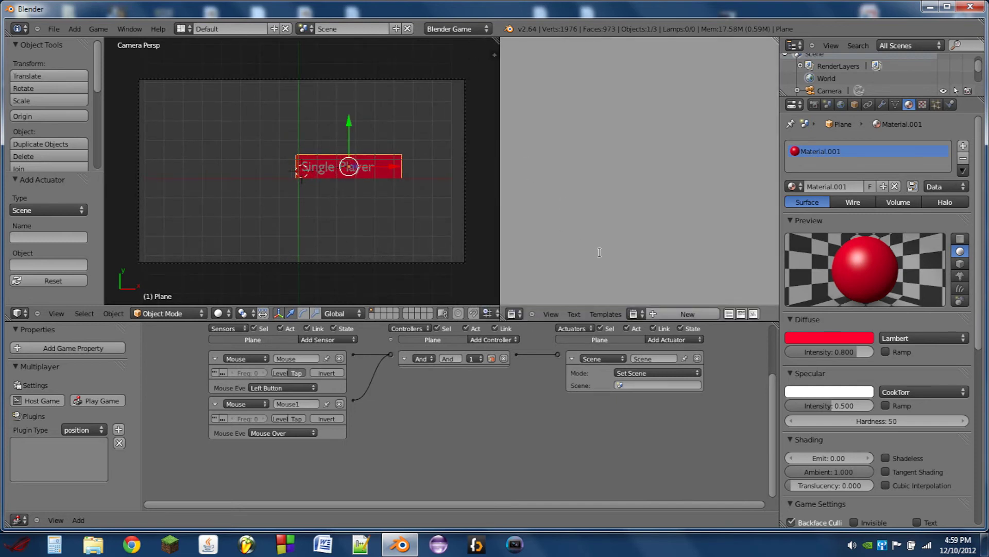
# Create a text block named showmouse and type the import Rasterizer script.
pyautogui.click(650, 316)
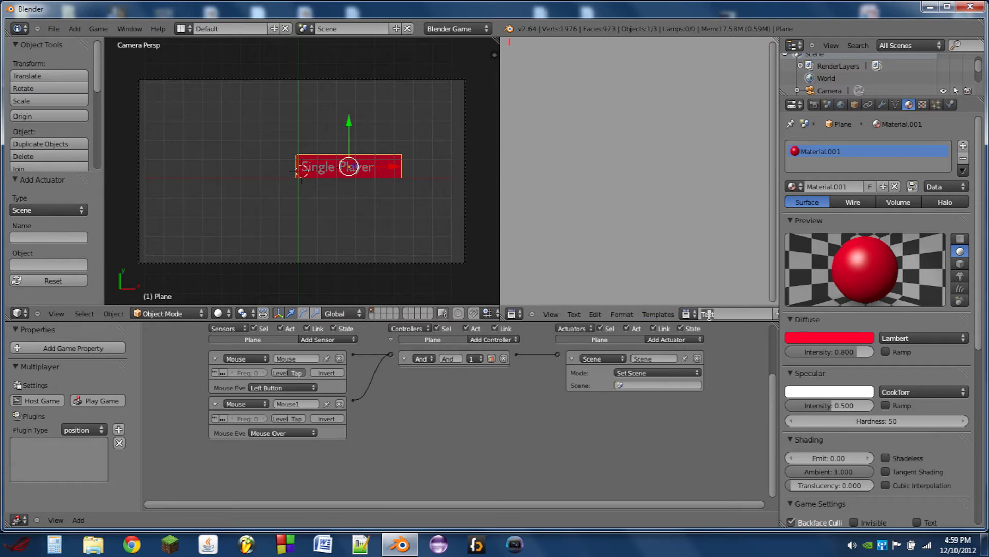
pyautogui.write('showmouse')
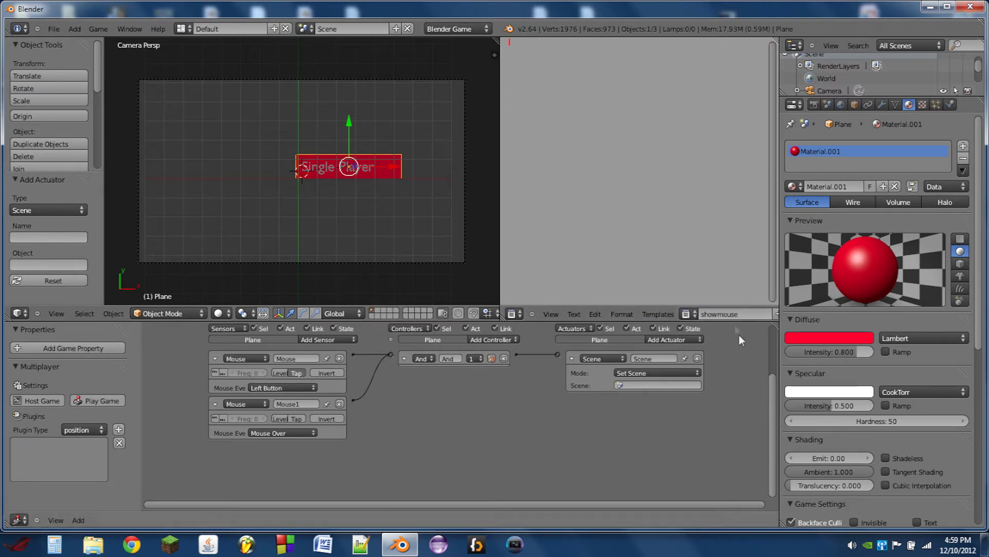
pyautogui.press('Return')
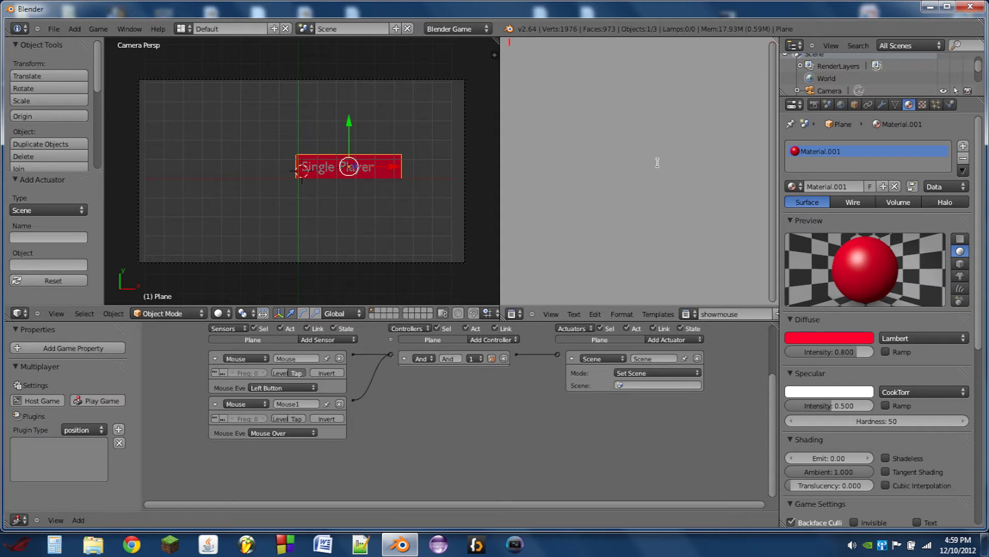
pyautogui.write('impor')
pyautogui.write('t Rasterizer ')
pyautogui.write('Ra')
pyautogui.write('ster')
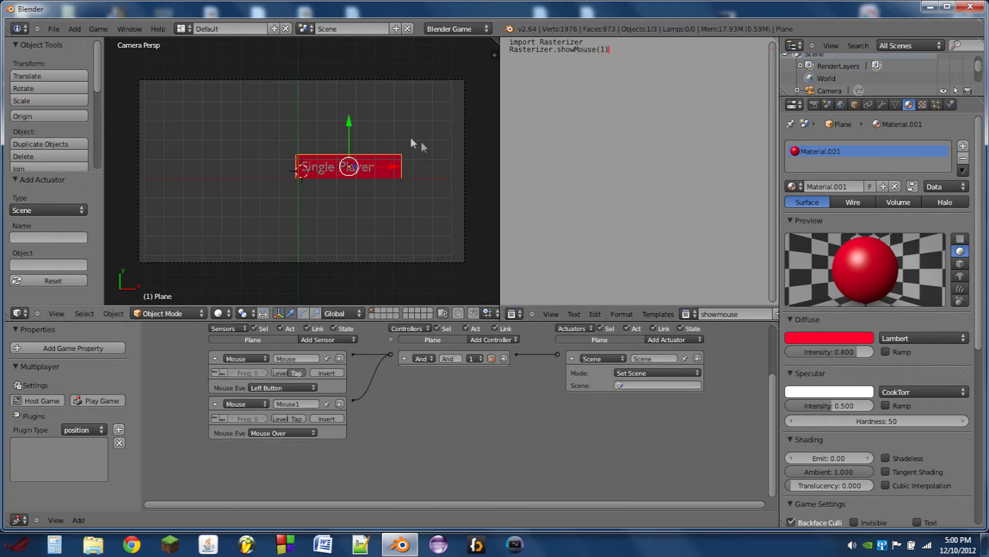
# Give the camera an Always sensor linked to a Python controller running showmouse, then test-play.
pyautogui.rightClick(391, 263)
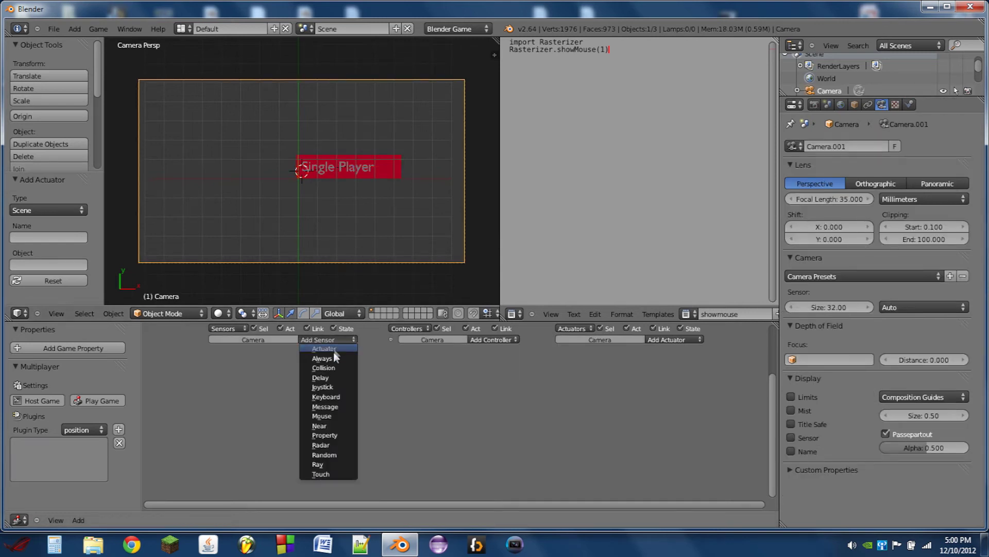
pyautogui.click(330, 357)
pyautogui.click(494, 339)
pyautogui.click(500, 413)
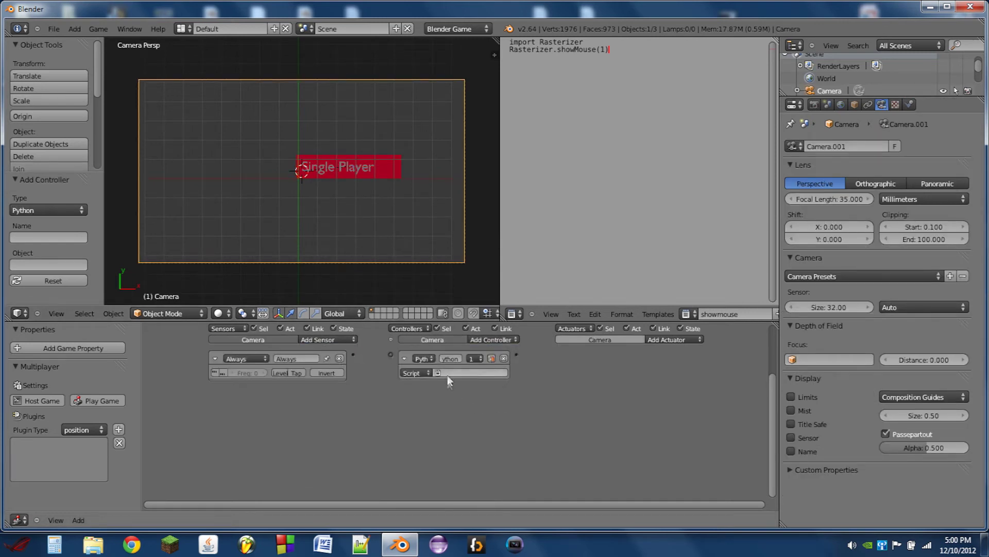
pyautogui.click(448, 373)
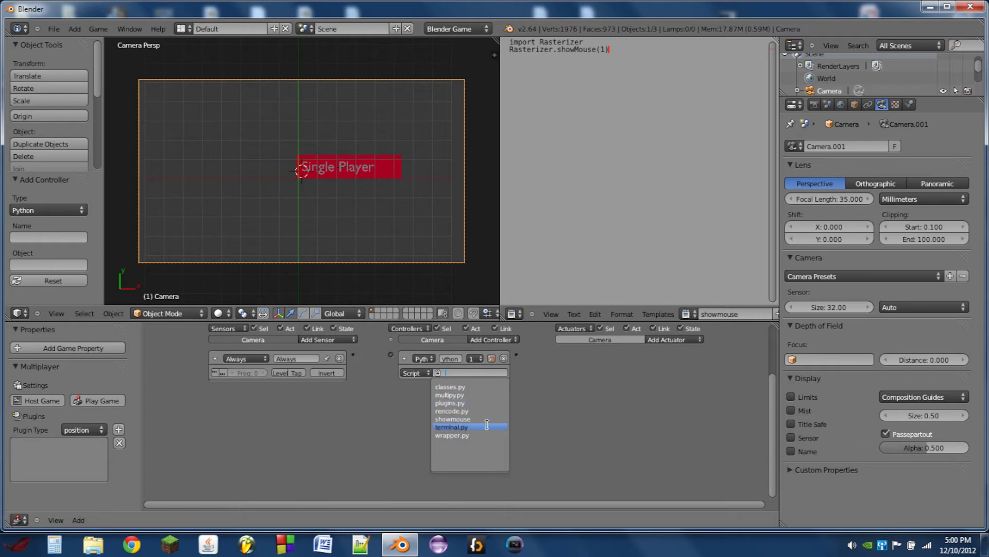
pyautogui.click(454, 418)
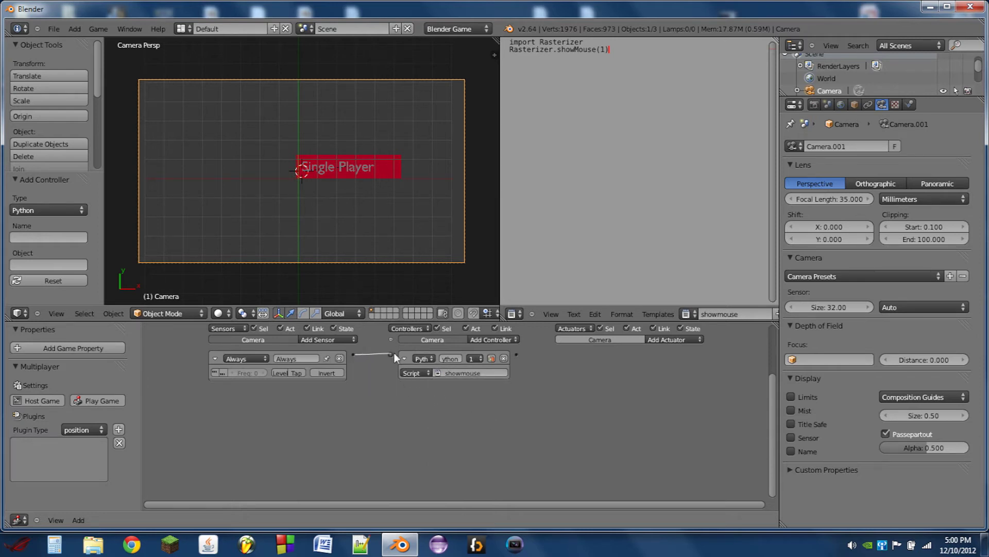
pyautogui.moveTo(391, 354); pyautogui.dragTo(391, 354)
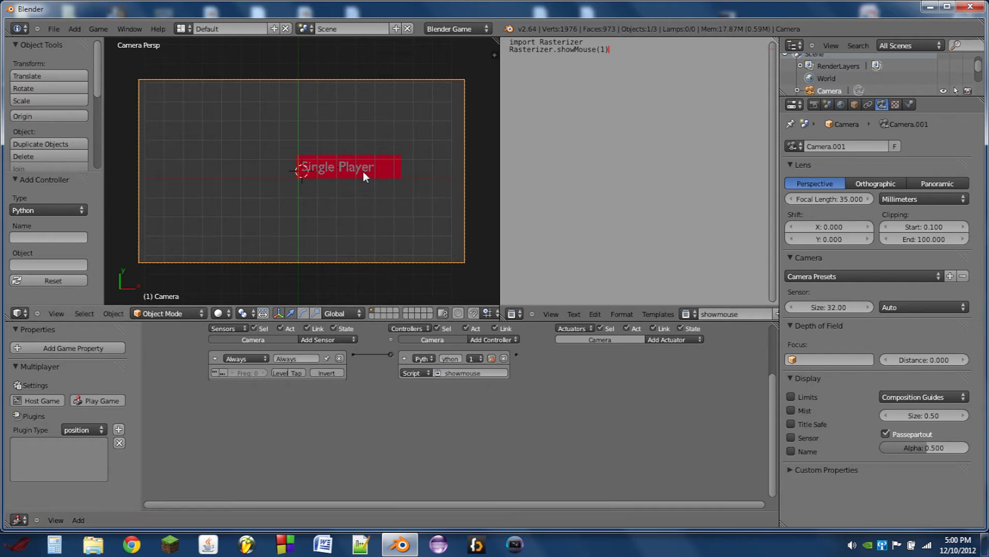
pyautogui.press('p')
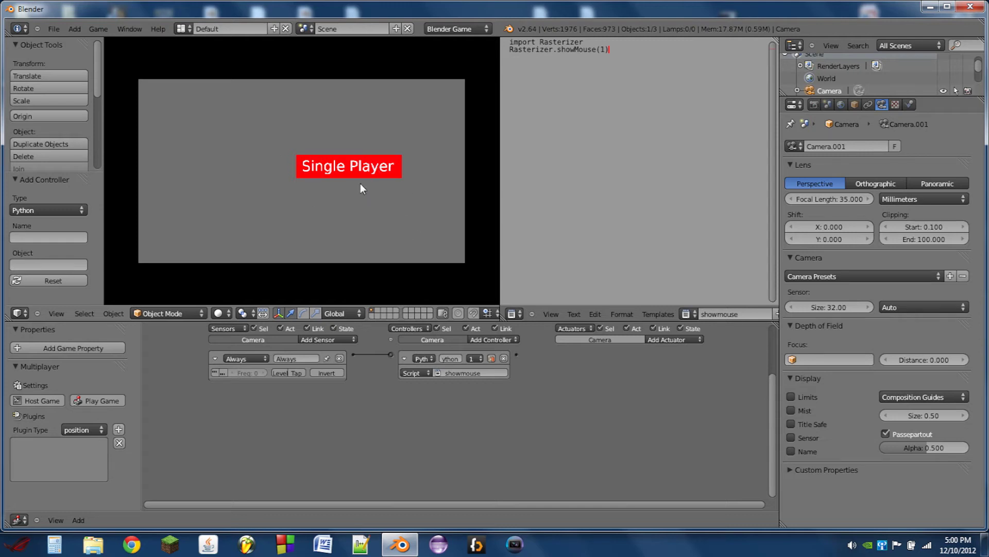
pyautogui.press('Escape')
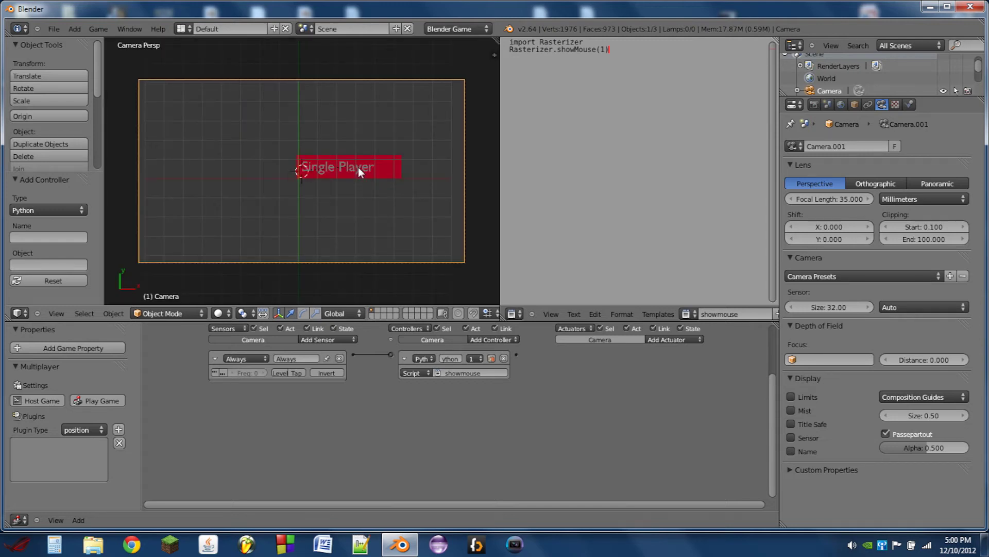
# Set the Single Player text's Physics Type to No Collision, leaving the red plane selected.
pyautogui.scroll(2, 359, 170)
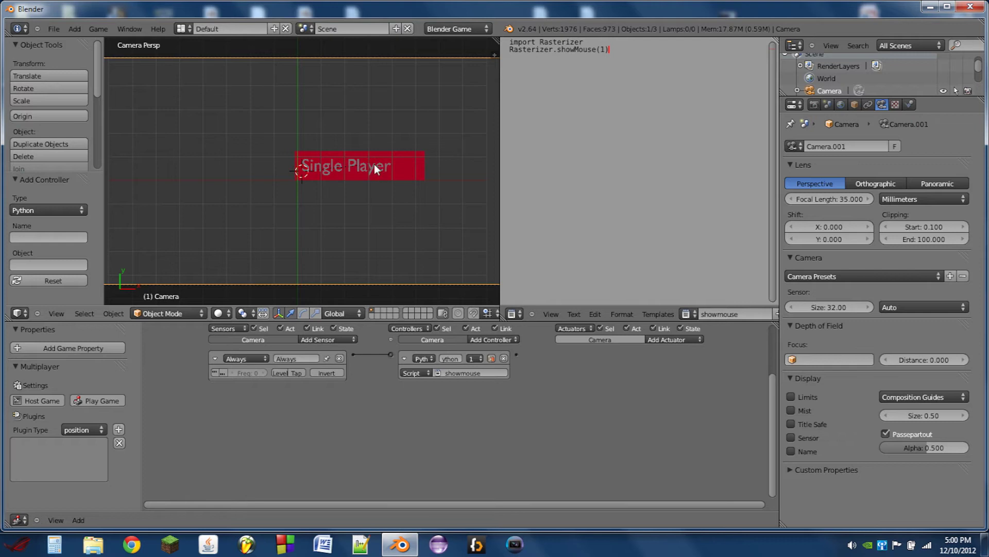
pyautogui.rightClick(375, 165)
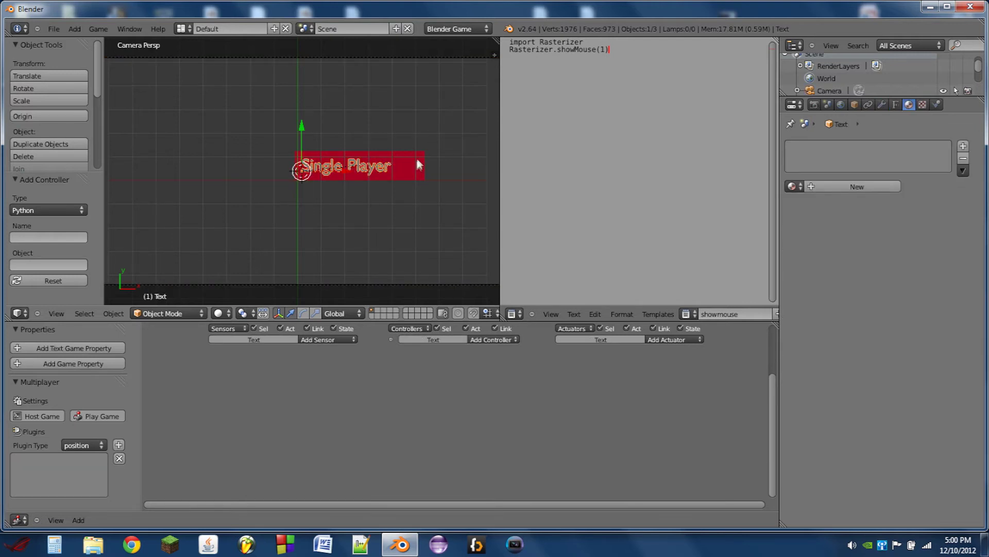
pyautogui.click(938, 104)
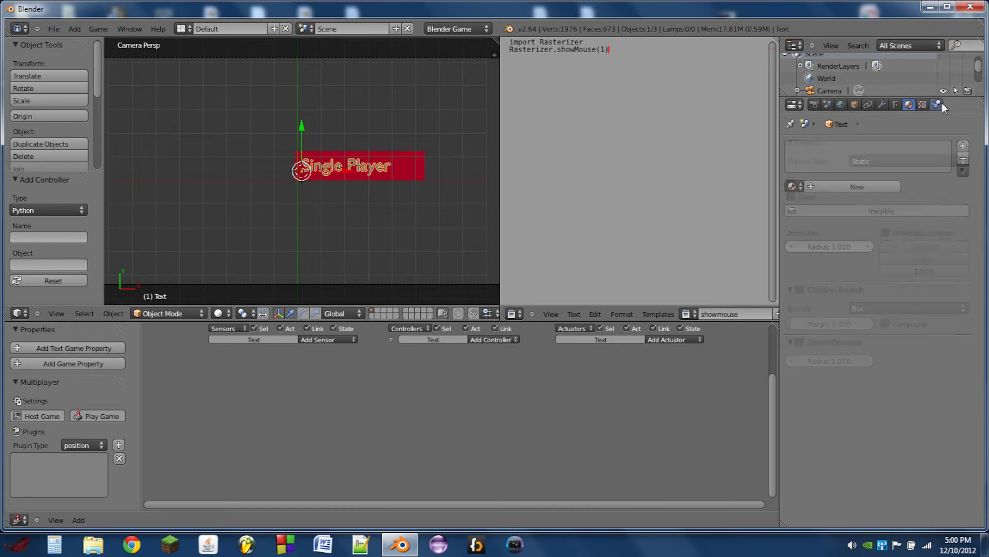
pyautogui.click(924, 161)
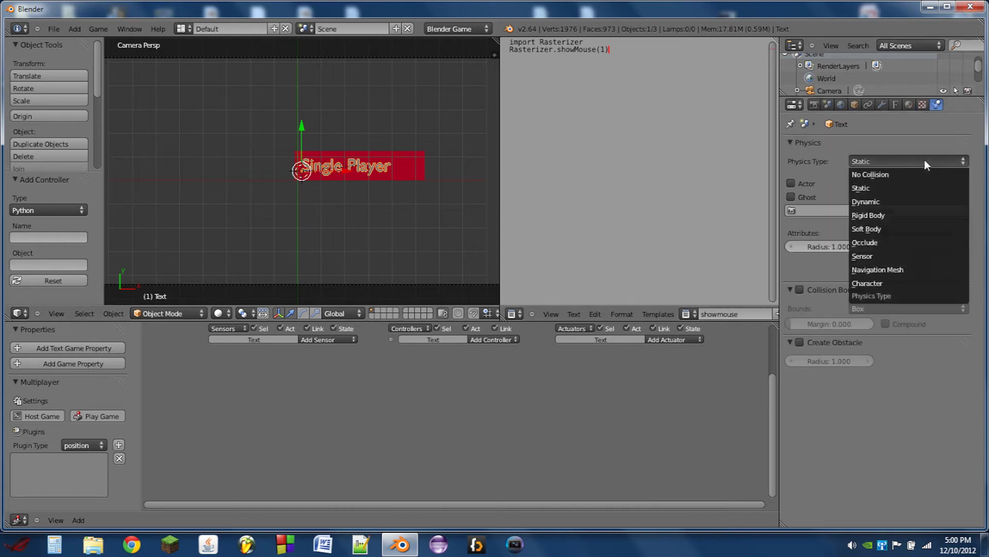
pyautogui.click(904, 173)
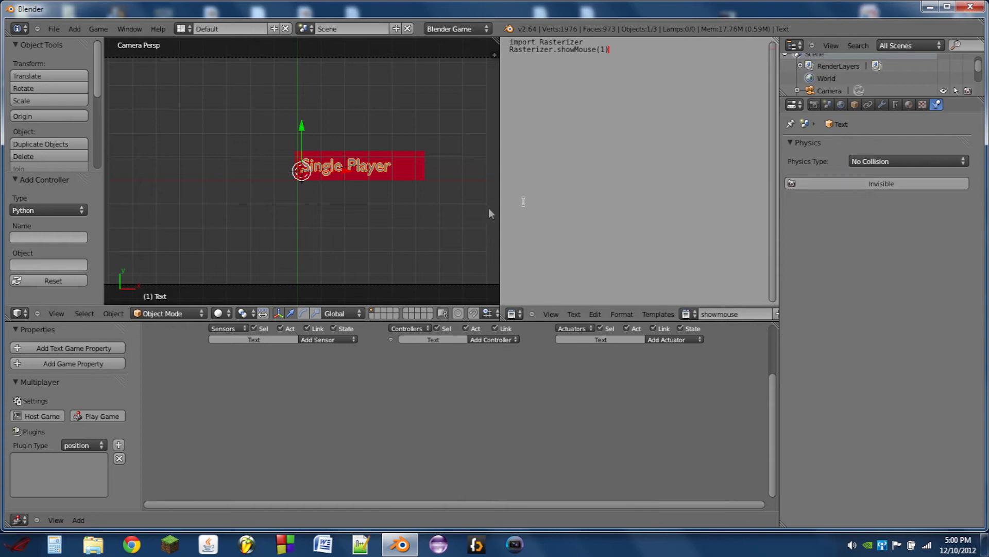
pyautogui.rightClick(407, 172)
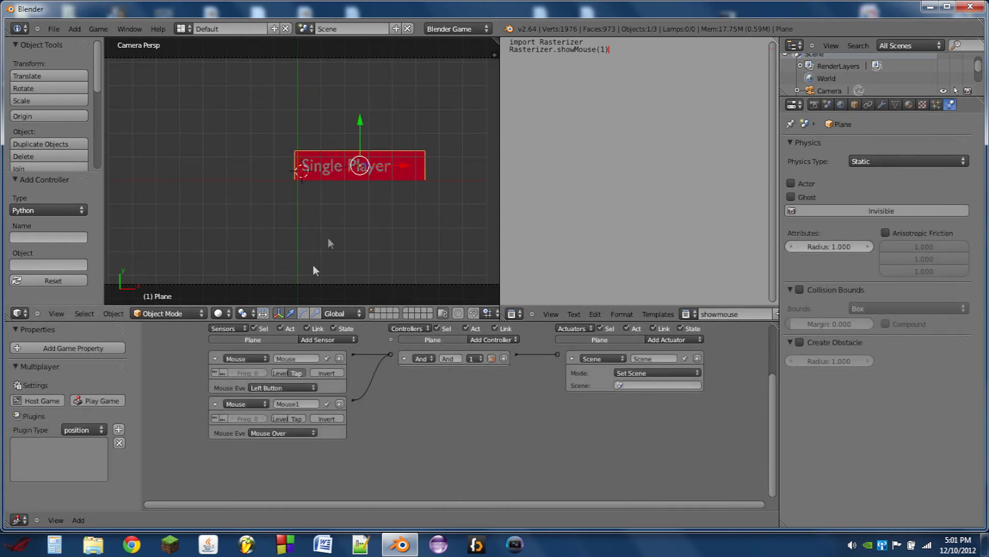
# Collapse the two Mouse sensors and add a third Mouse sensor set to Mouse Over.
pyautogui.click(214, 358)
pyautogui.click(214, 375)
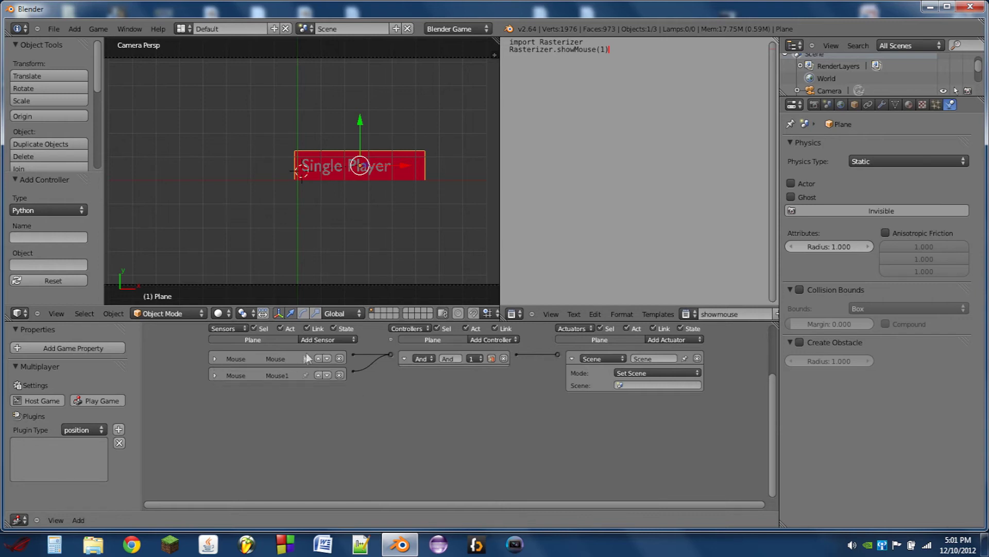
pyautogui.click(345, 338)
pyautogui.click(333, 415)
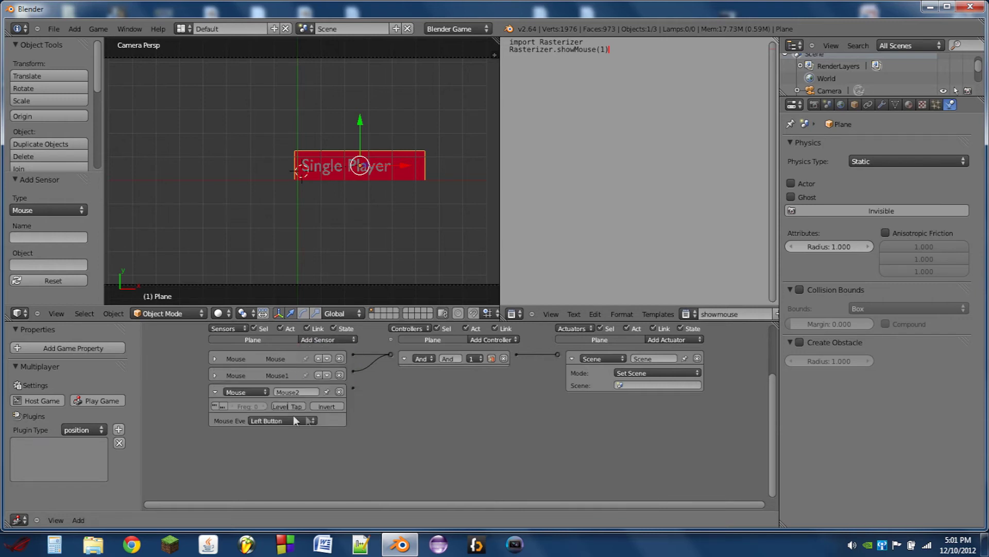
pyautogui.click(295, 420)
pyautogui.click(289, 351)
# Add two And controllers and wire Mouse1 to And1 and Mouse2 to And2.
pyautogui.click(495, 340)
pyautogui.click(494, 346)
pyautogui.click(495, 340)
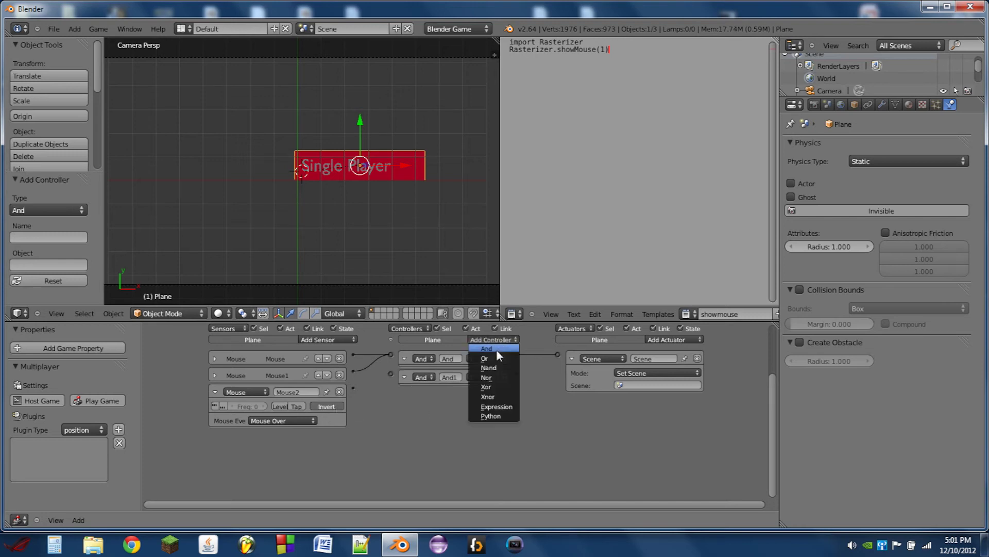
pyautogui.click(496, 348)
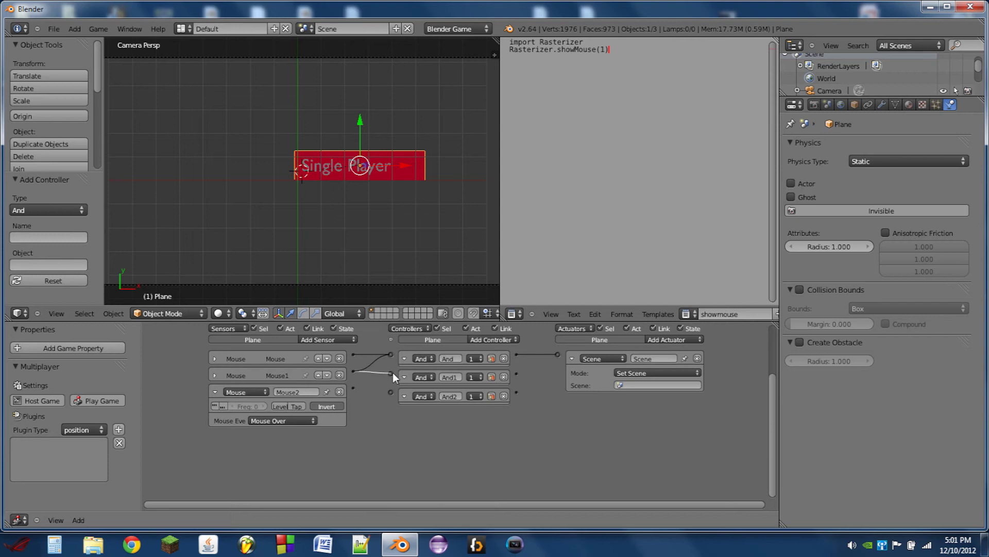
pyautogui.moveTo(393, 373); pyautogui.dragTo(393, 372)
pyautogui.moveTo(392, 392); pyautogui.dragTo(391, 392)
pyautogui.click(573, 358)
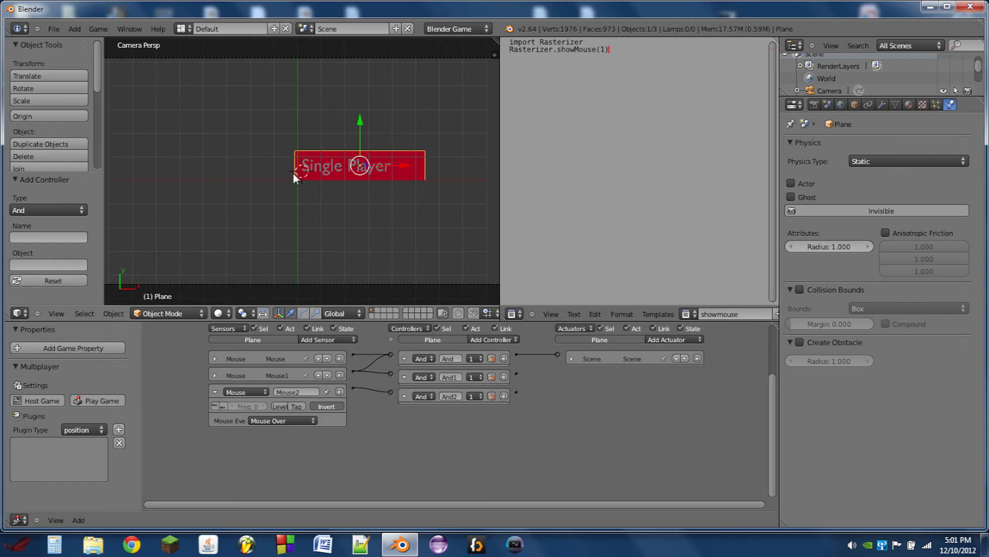
# Insert Scaling keyframes on the Single Player plane at its normal size on frames 1 and 3.
pyautogui.press('i')
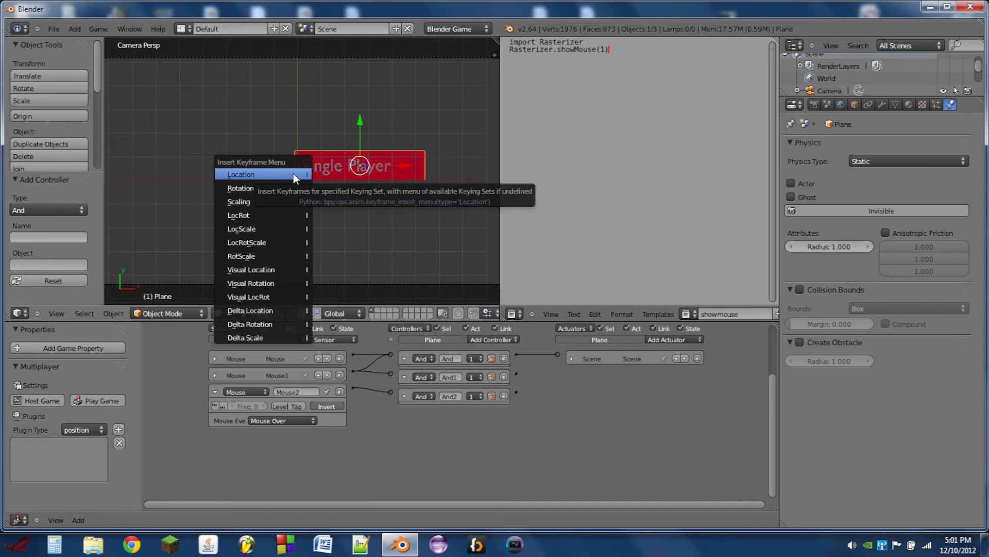
pyautogui.click(244, 204)
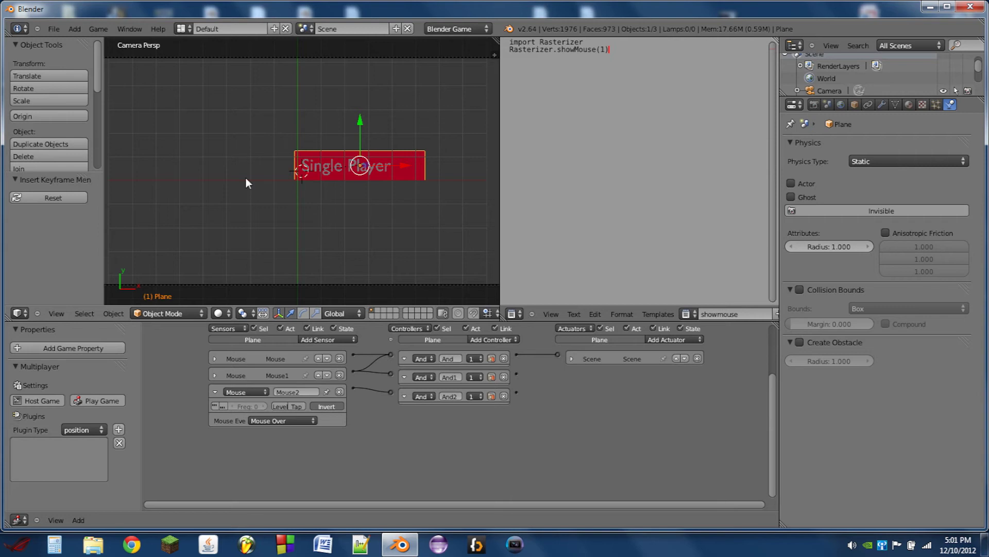
pyautogui.press('Right')
pyautogui.press('Right')
pyautogui.press('i')
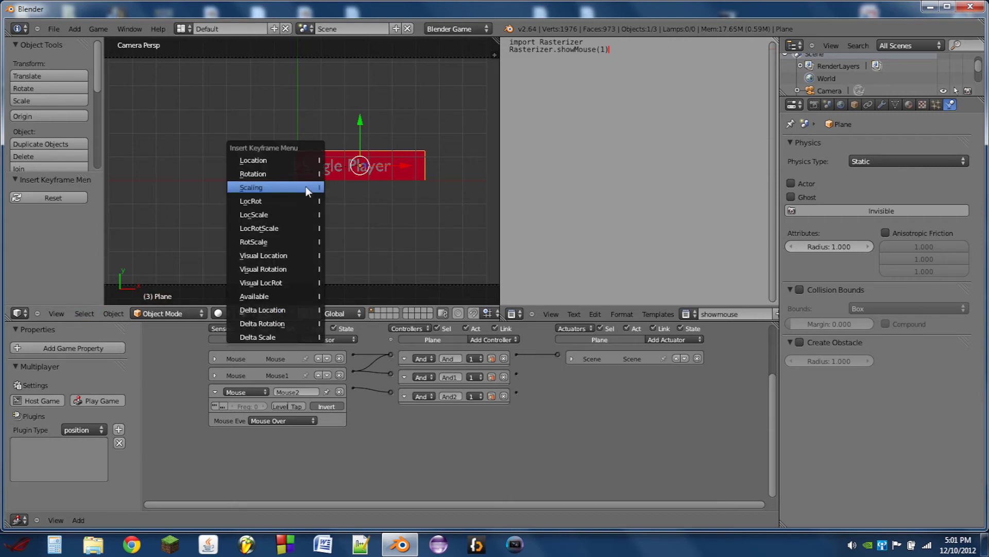
pyautogui.click(305, 188)
# At frame 2, scale the plane up to about 1.231 and keyframe that scale.
pyautogui.press('Left')
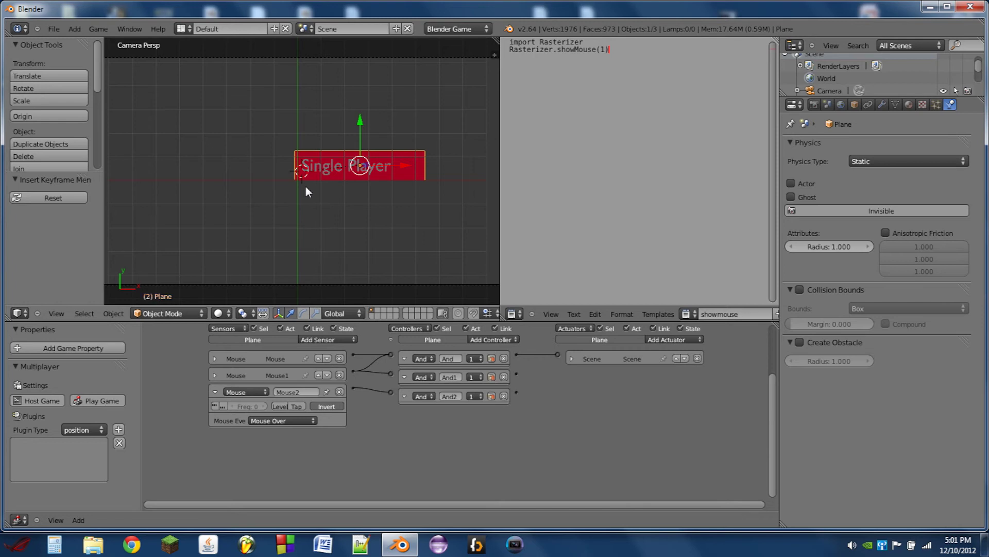
pyautogui.press('s')
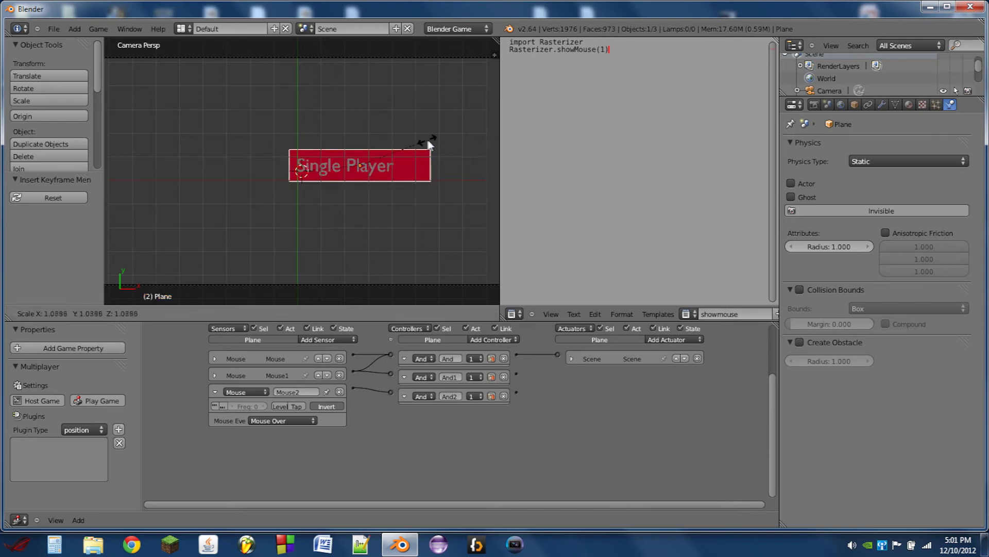
pyautogui.click(436, 136)
pyautogui.press('i')
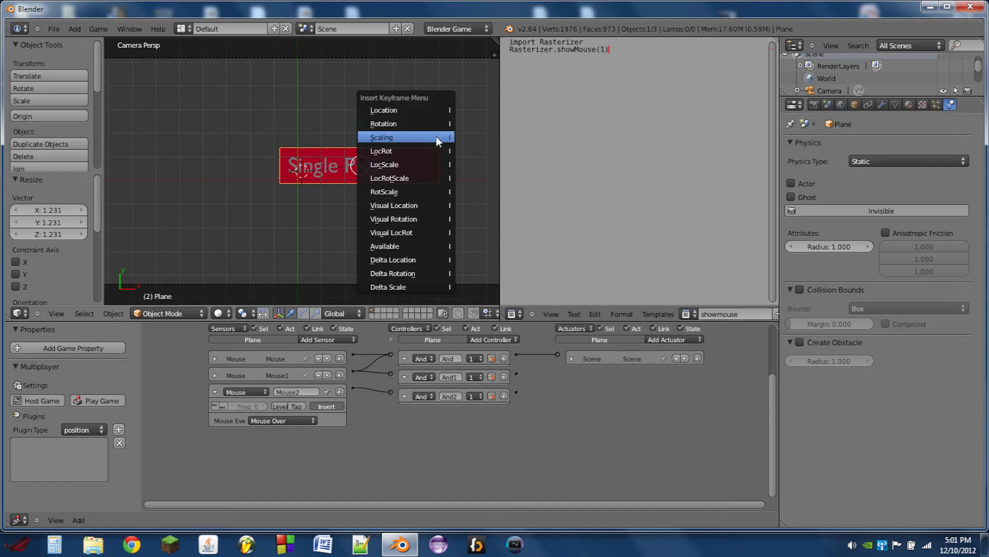
pyautogui.click(436, 136)
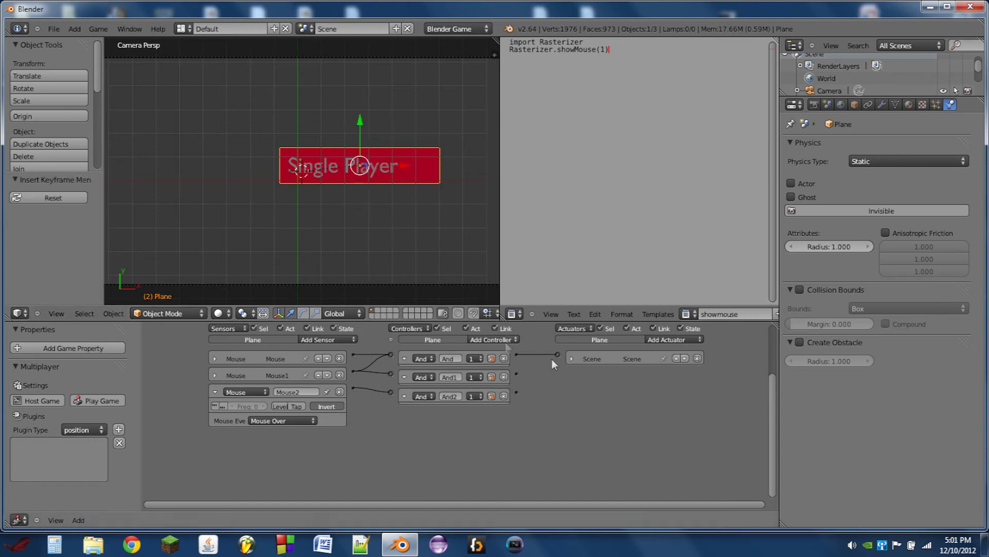
pyautogui.click(691, 338)
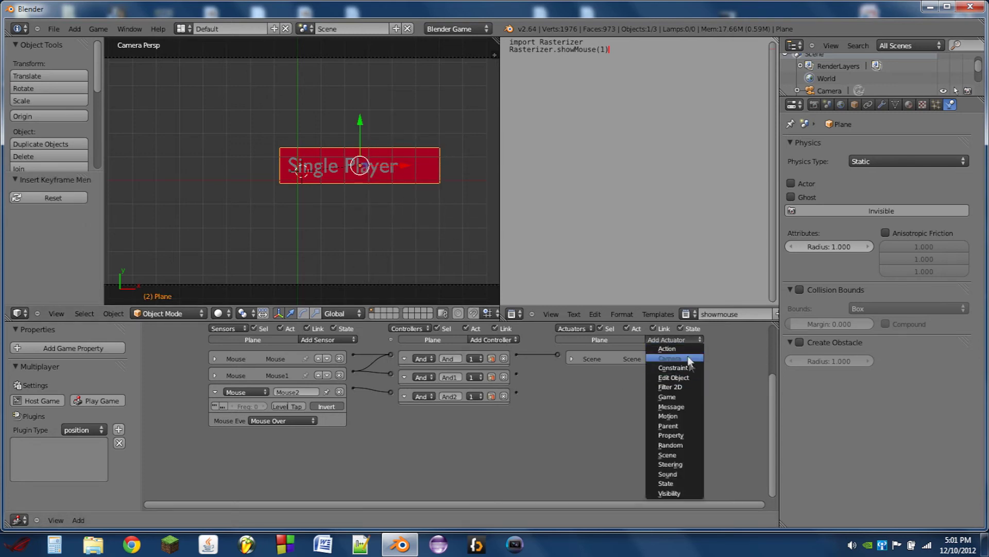
# Add two Action actuators and link the And1 controller to the first one.
pyautogui.click(689, 348)
pyautogui.click(689, 339)
pyautogui.click(688, 349)
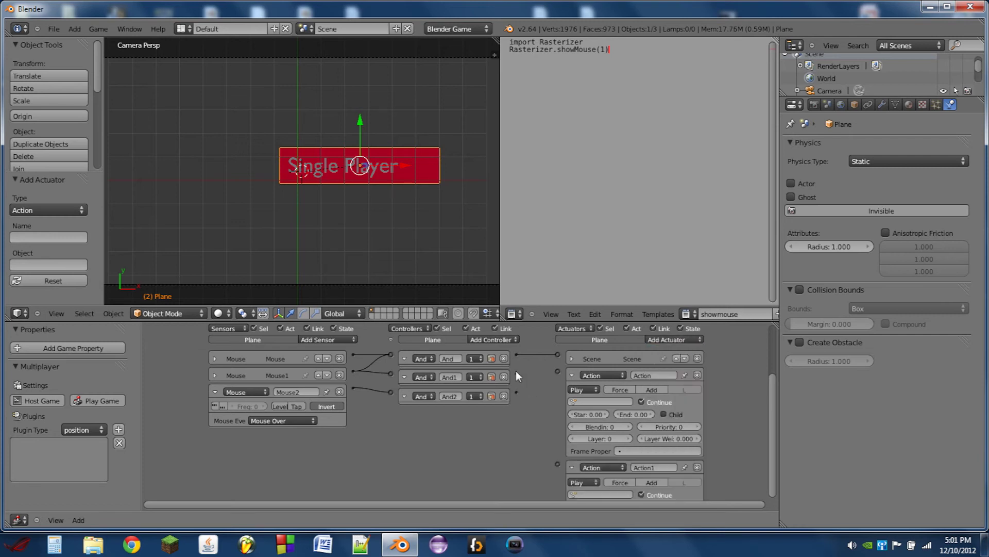
pyautogui.moveTo(516, 372); pyautogui.dragTo(557, 464)
# Set the first Action actuator to play PlaneAction from frame 1 to 2.
pyautogui.click(602, 402)
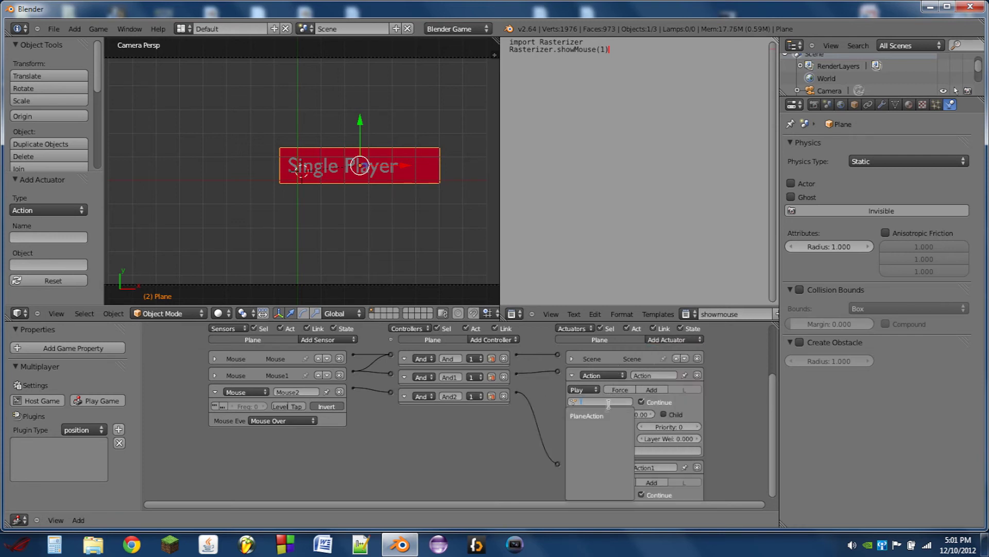
pyautogui.click(597, 413)
pyautogui.click(606, 413)
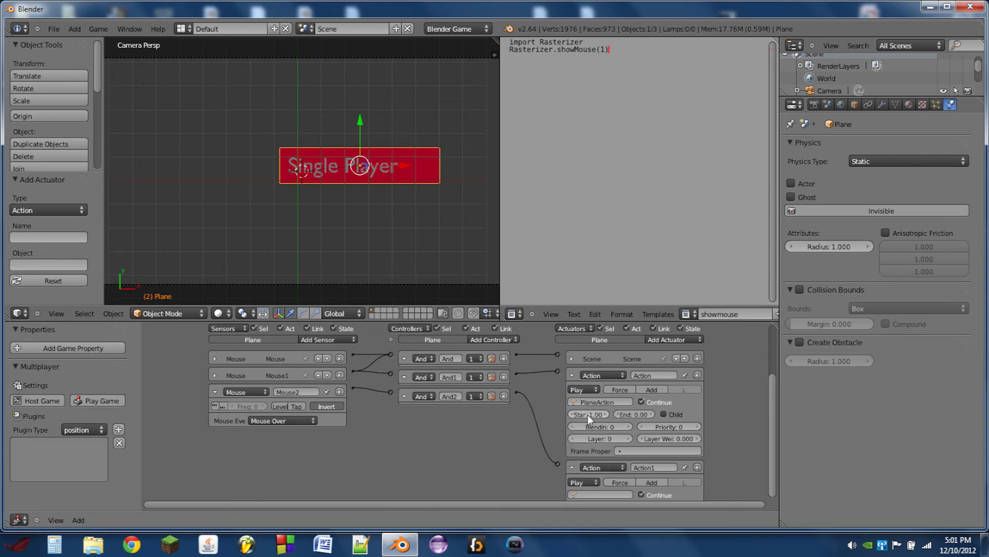
pyautogui.click(652, 412)
pyautogui.click(651, 413)
pyautogui.click(573, 375)
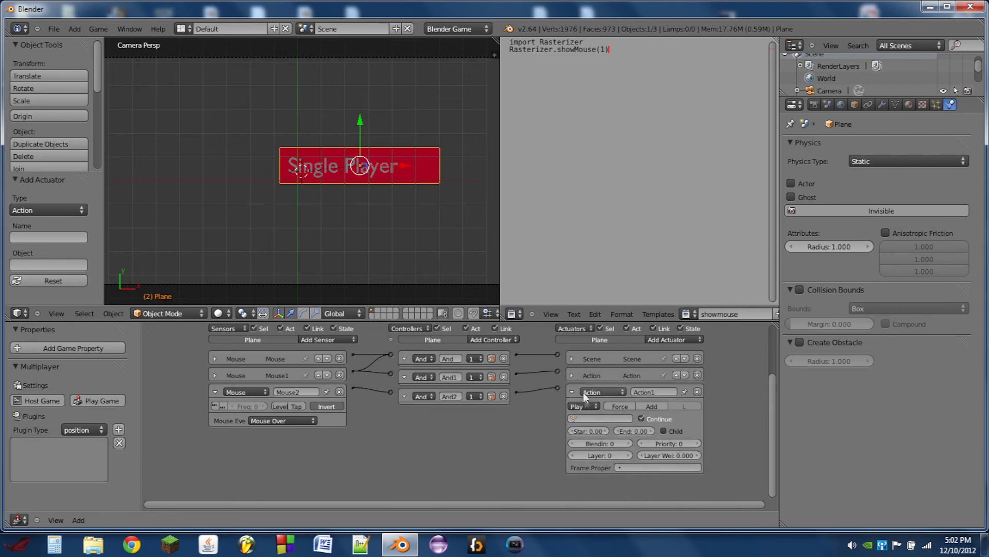
# Set the Action1 actuator to play PlaneAction from frame 2 to 3.
pyautogui.click(593, 419)
pyautogui.click(592, 429)
pyautogui.click(606, 431)
pyautogui.click(606, 430)
pyautogui.click(651, 431)
pyautogui.click(652, 431)
pyautogui.click(651, 430)
pyautogui.press('p')
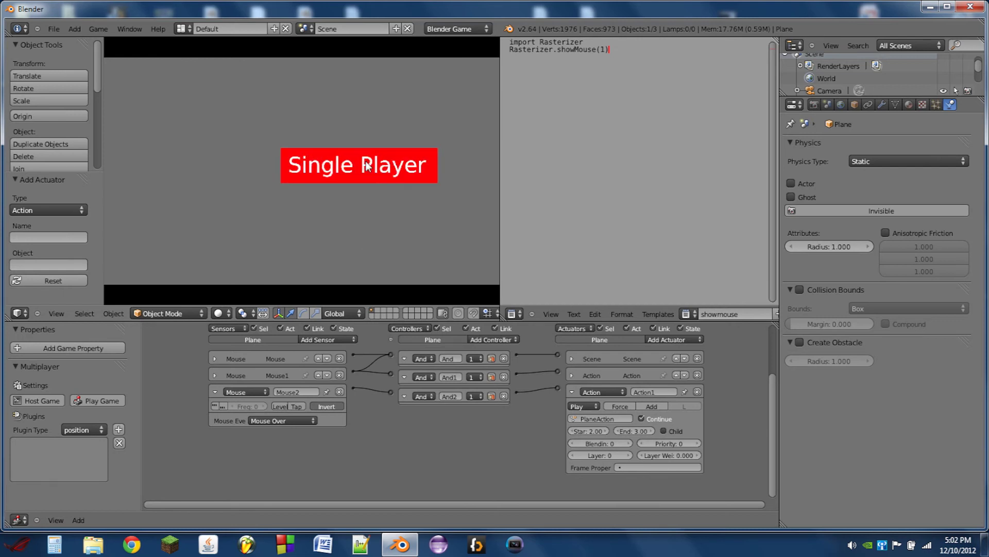
pyautogui.press('Escape')
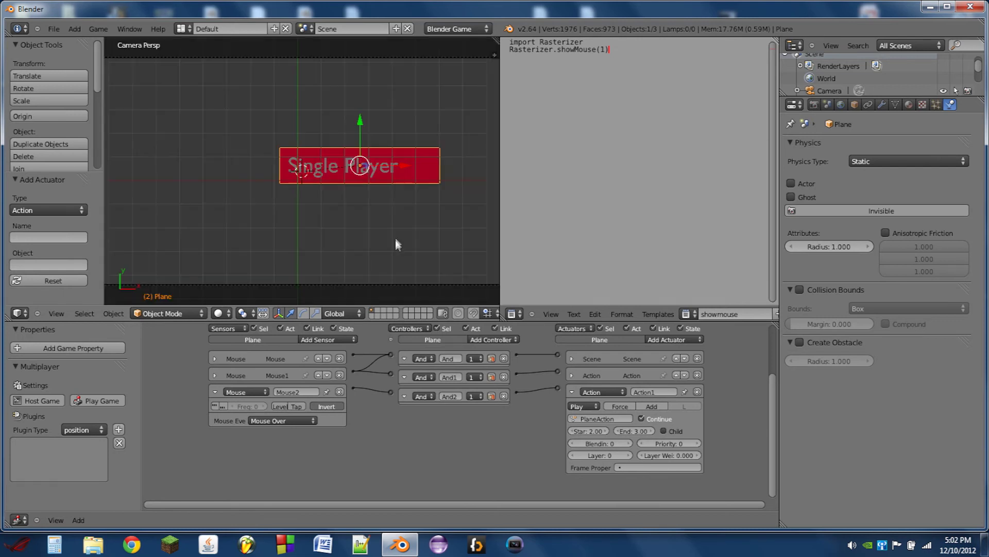
# Create a new empty scene, Scene.001, and add a cube to it.
pyautogui.click(396, 29)
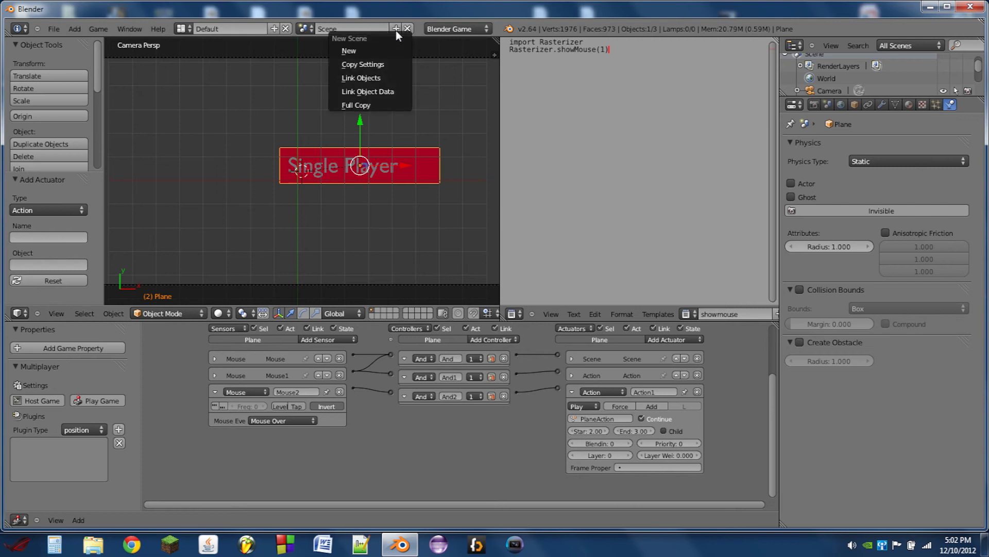
pyautogui.click(374, 51)
pyautogui.moveTo(365, 172); pyautogui.dragTo(305, 156, button='middle')
pyautogui.moveTo(298, 118); pyautogui.dragTo(311, 162, button='middle')
pyautogui.hotkey('shift', 'a')
pyautogui.click(345, 173)
# Add a point lamp and raise it above the cube.
pyautogui.hotkey('shift', 'a')
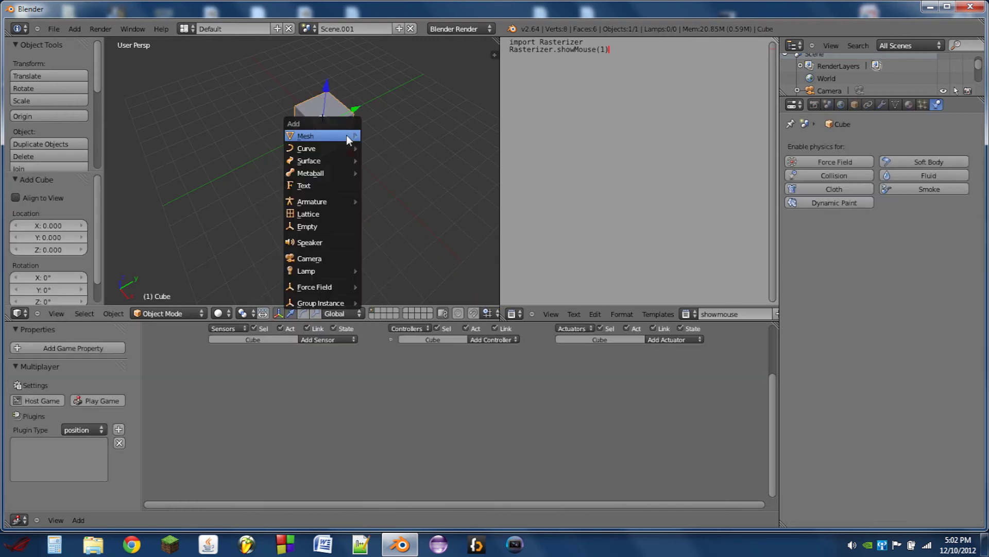
pyautogui.moveTo(324, 271)
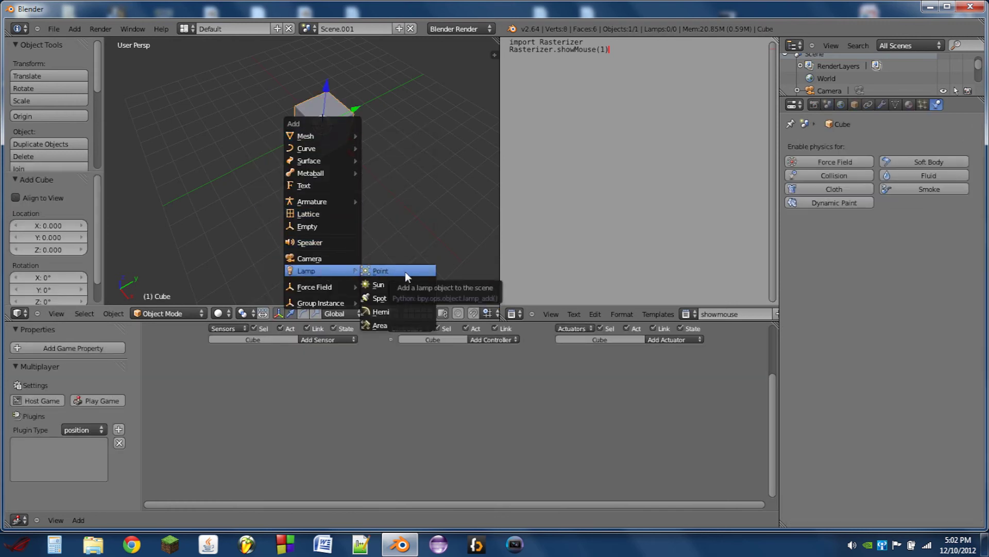
pyautogui.click(405, 270)
pyautogui.moveTo(329, 91); pyautogui.dragTo(350, 47)
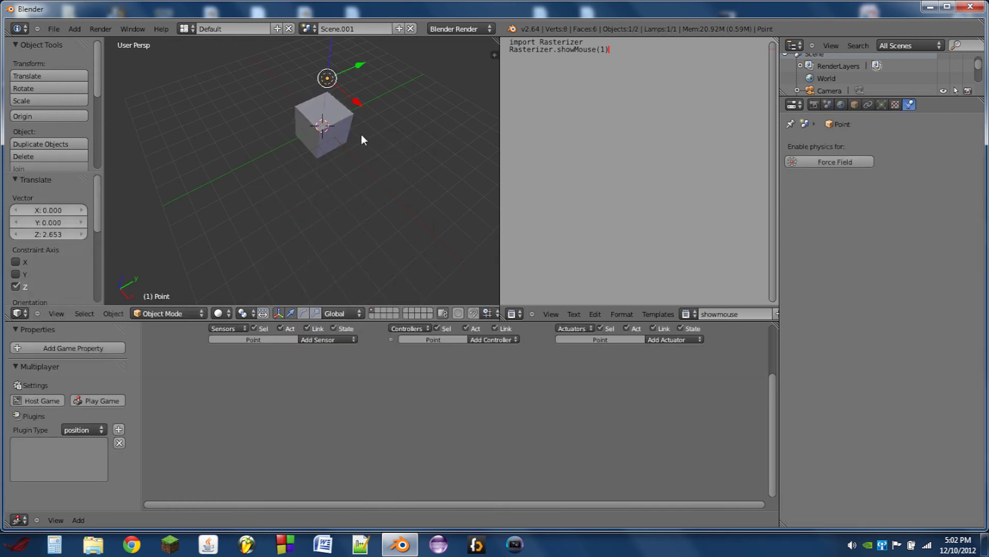
# Add a camera, align it to the current view, and move it to frame the cube.
pyautogui.hotkey('shift', 'a')
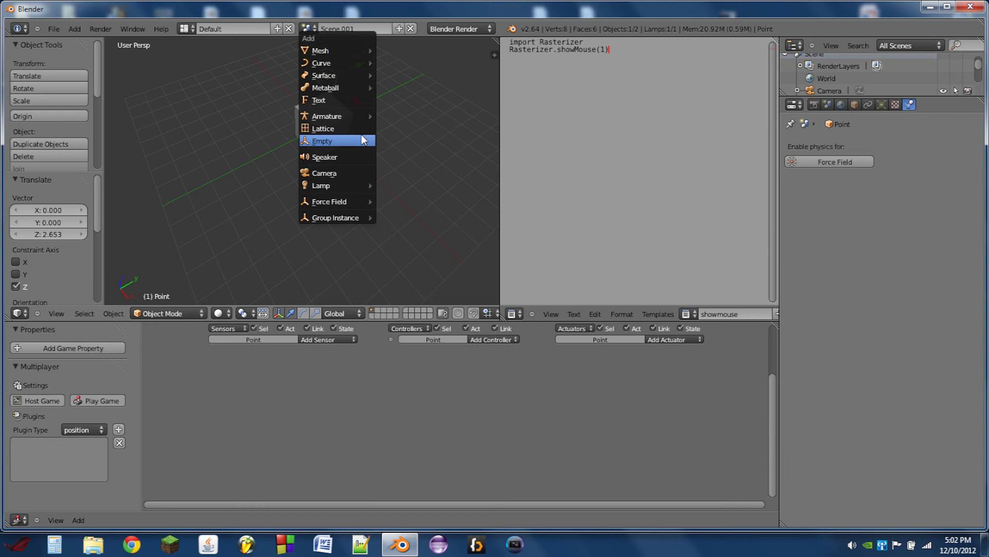
pyautogui.click(354, 175)
pyautogui.moveTo(402, 173); pyautogui.dragTo(355, 150, button='middle')
pyautogui.press('ctrl+alt+KP_0')
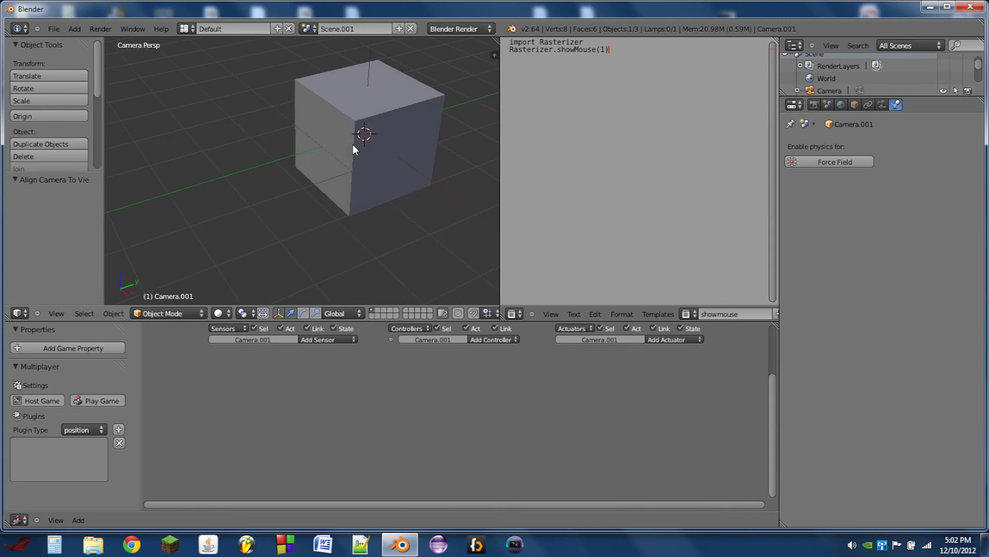
pyautogui.press('g')
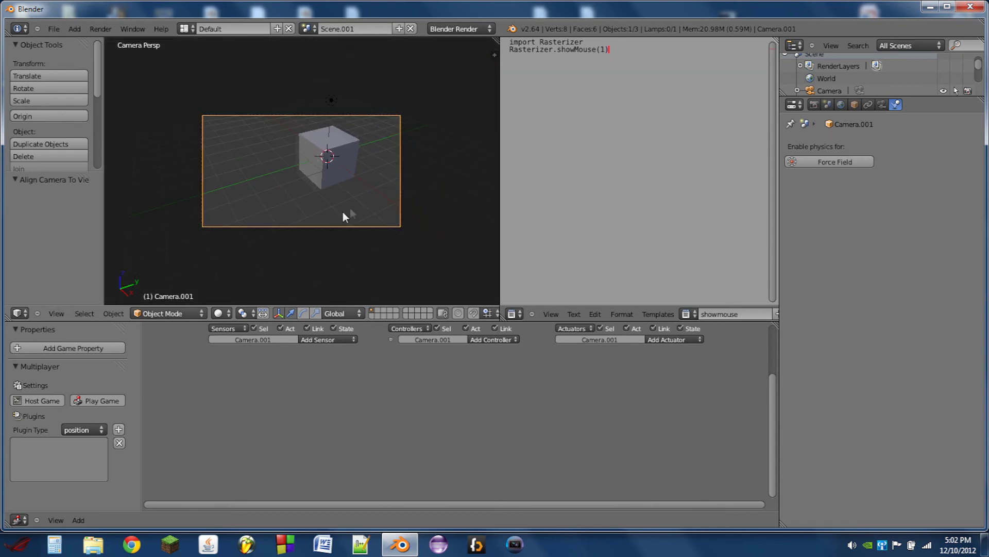
pyautogui.click(391, 163)
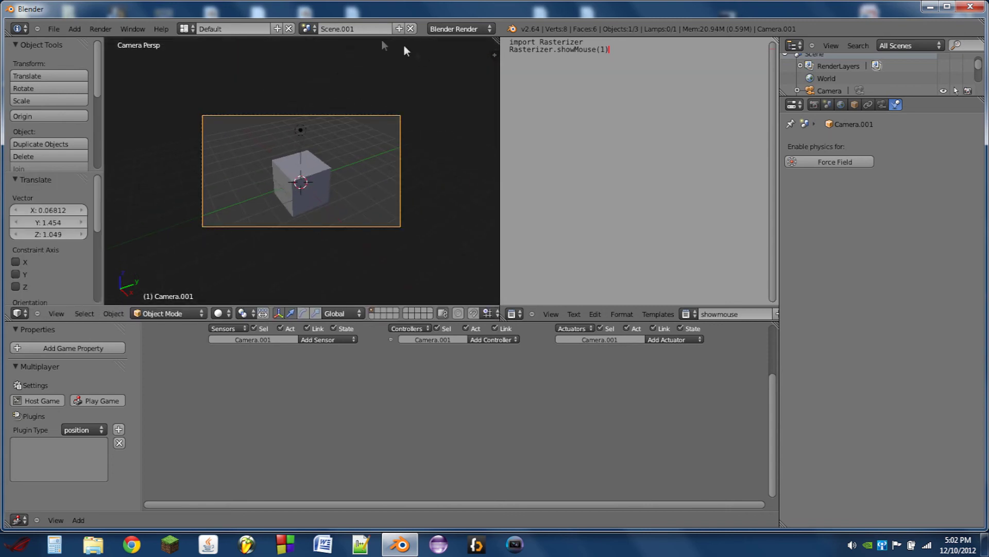
pyautogui.click(307, 28)
# Return to the menu scene 'Scene' and set the Scene actuator's target to Scene.001.
pyautogui.click(330, 45)
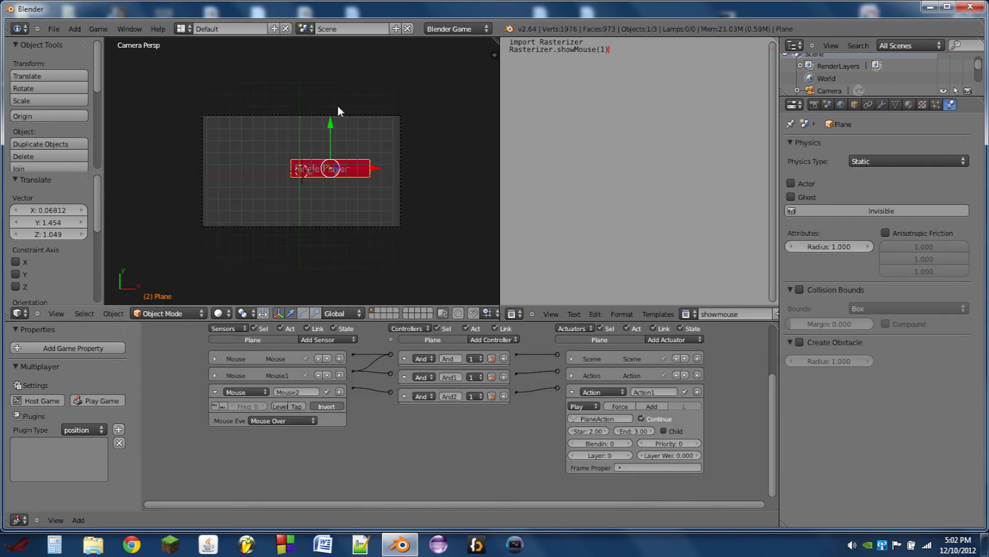
pyautogui.scroll(2, 338, 107)
pyautogui.scroll(2, 419, 175)
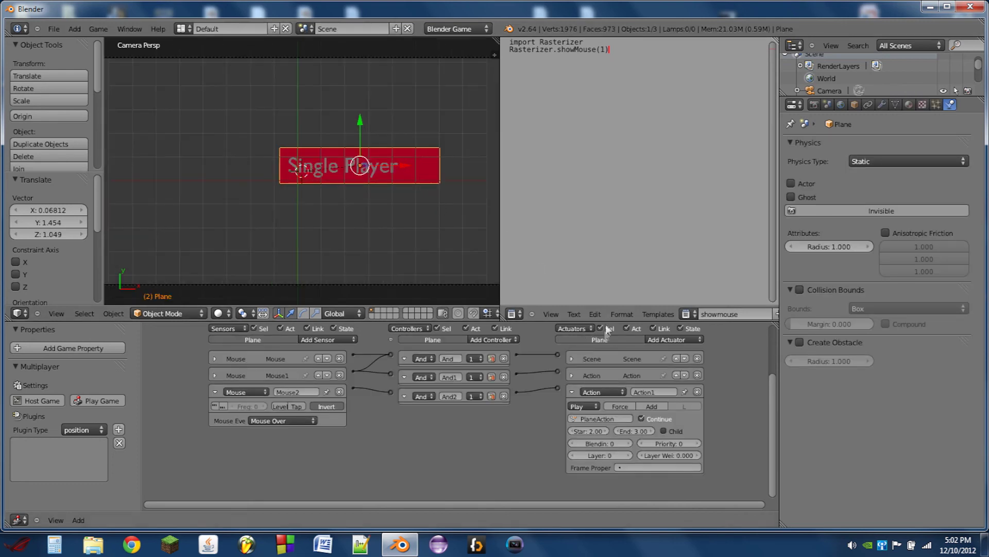
pyautogui.click(571, 357)
pyautogui.click(642, 386)
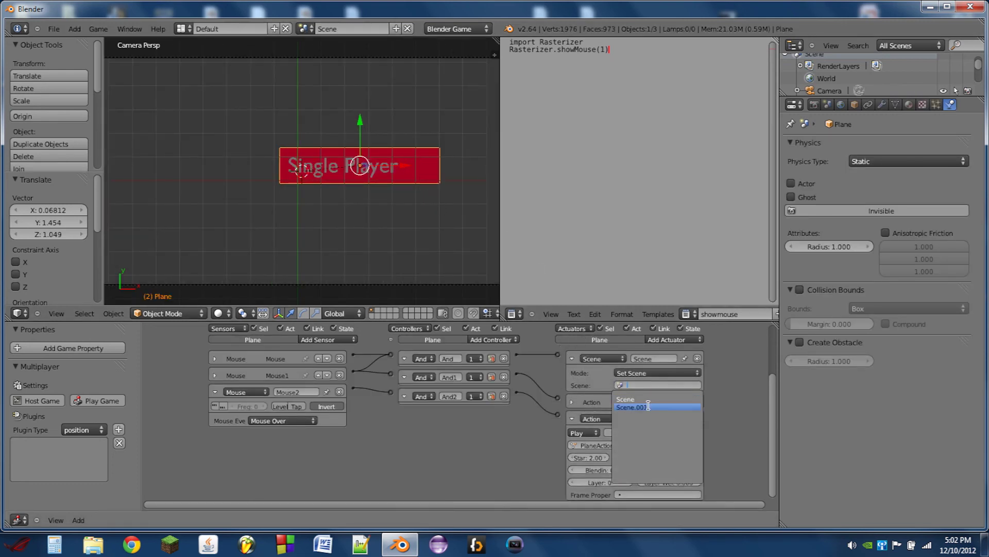
pyautogui.click(648, 406)
# Play the game, click Single Player to confirm it opens the cube scene, then stop.
pyautogui.press('p')
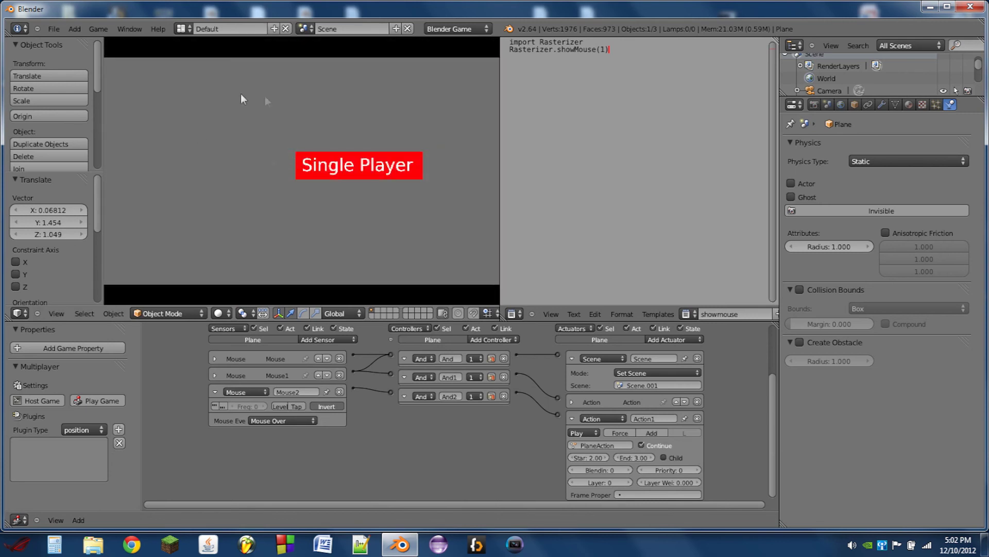
pyautogui.click(357, 166)
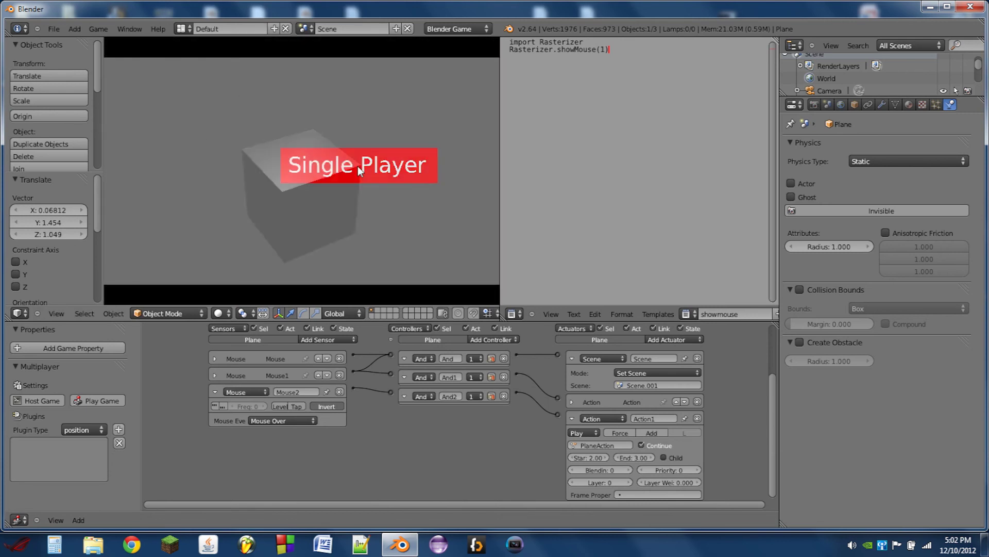
pyautogui.press('Escape')
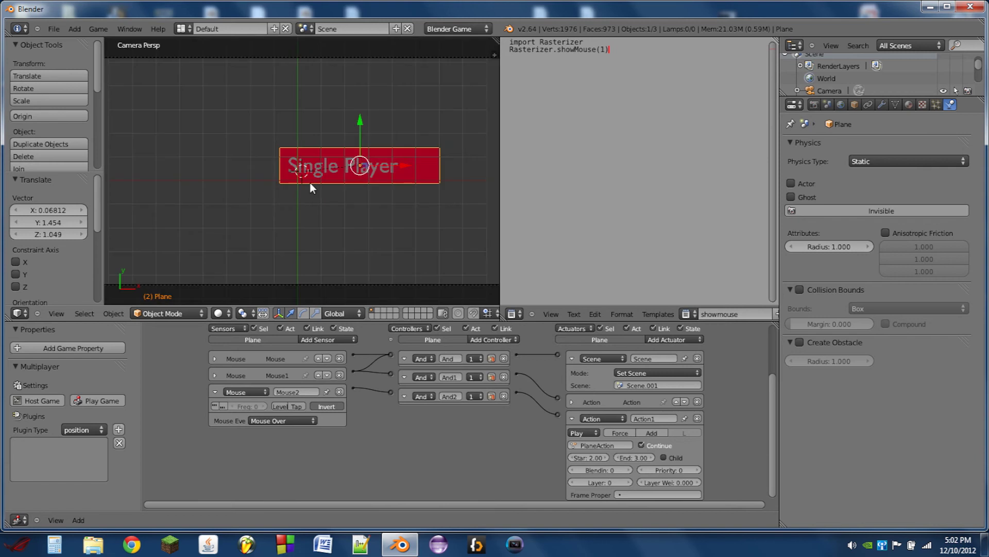
pyautogui.keyDown('shift'); pyautogui.rightClick(348, 168); pyautogui.keyUp('shift')
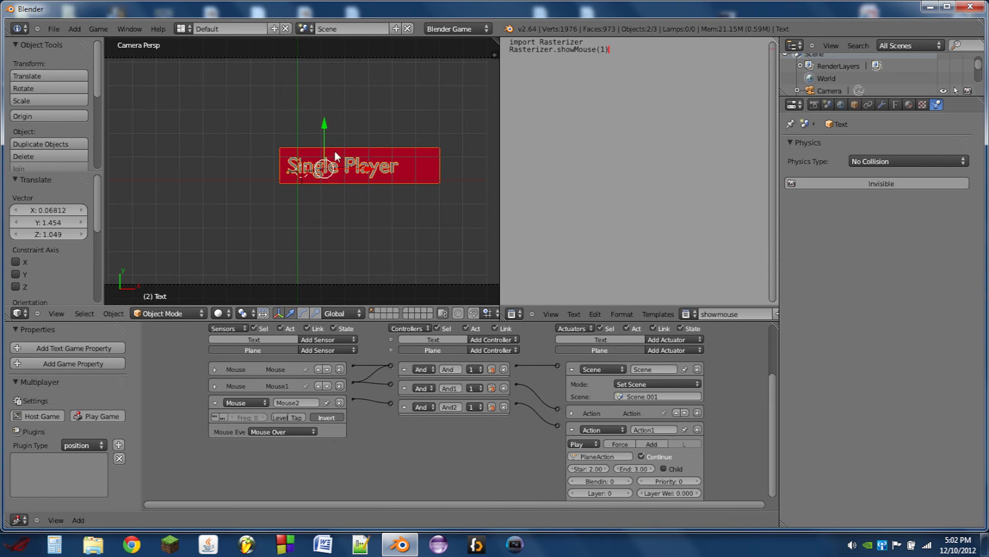
# Duplicate the Single Player button and place the copy directly below it.
pyautogui.hotkey('shift', 'd')
pyautogui.press('y')
pyautogui.click(351, 201)
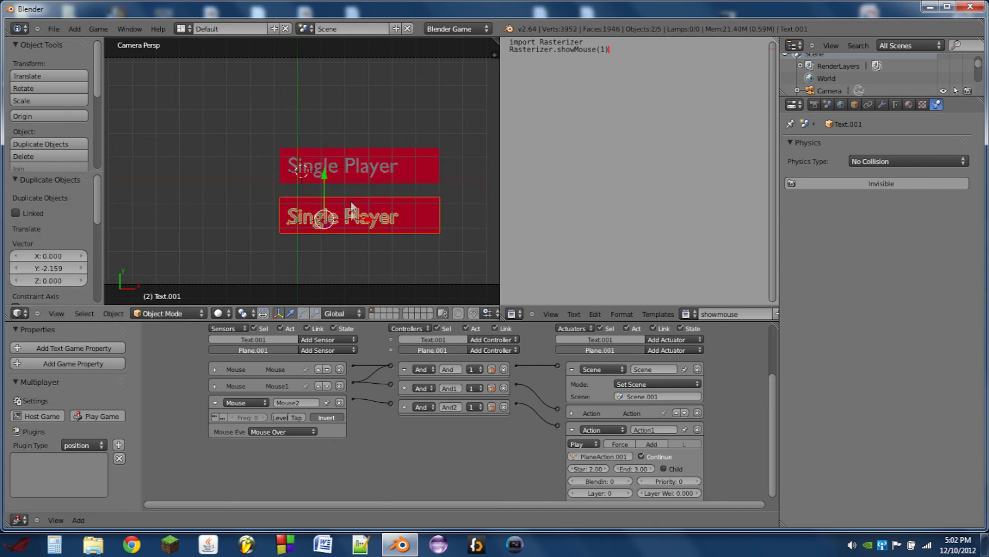
pyautogui.rightClick(325, 217)
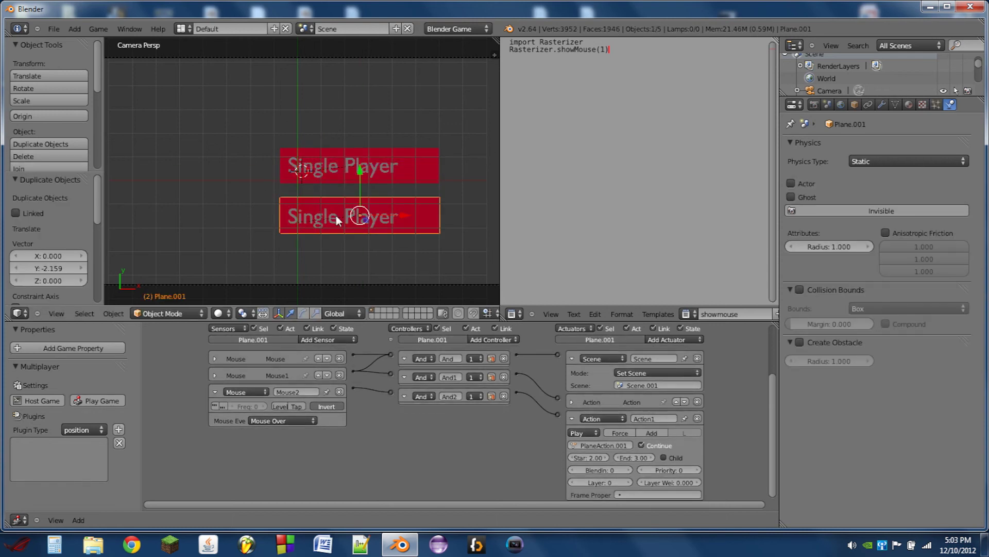
# Change the copied button's text from 'Single Player' to 'Exit'.
pyautogui.rightClick(336, 216)
pyautogui.press('Tab')
pyautogui.press('BackSpace')
pyautogui.press('BackSpace')
pyautogui.press('BackSpace')
pyautogui.press('BackSpace')
pyautogui.press('BackSpace')
pyautogui.press('BackSpace')
pyautogui.press('BackSpace')
pyautogui.press('BackSpace')
pyautogui.press('BackSpace')
pyautogui.press('BackSpace')
pyautogui.press('BackSpace')
pyautogui.press('BackSpace')
pyautogui.press('BackSpace')
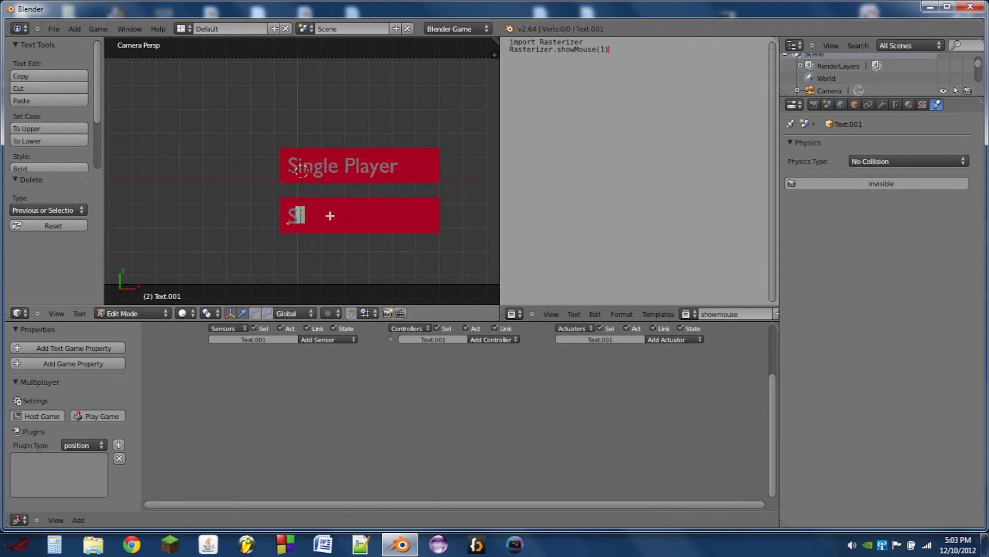
pyautogui.write('Exit')
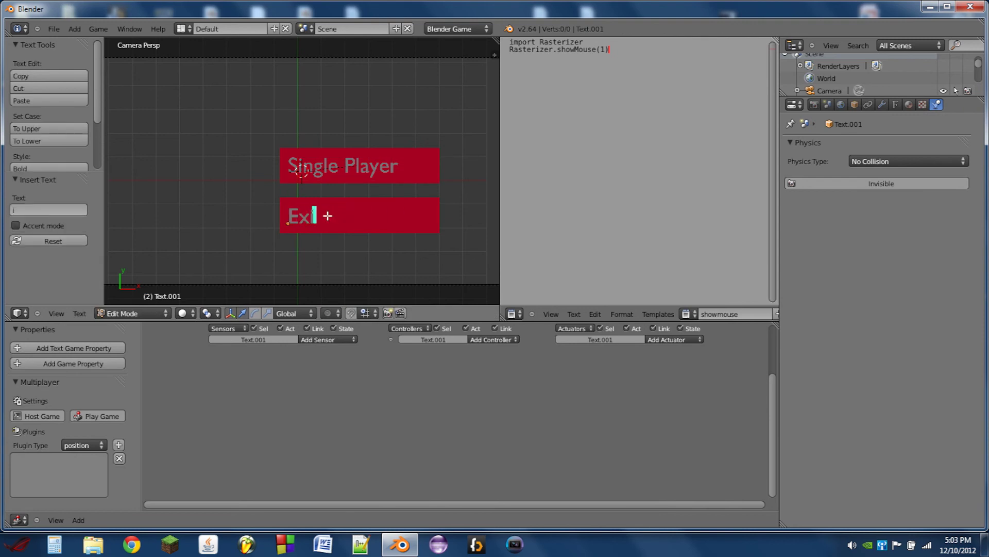
pyautogui.press('Tab')
# Narrow the Exit button's red plane along X to fit the shorter word.
pyautogui.rightClick(370, 219)
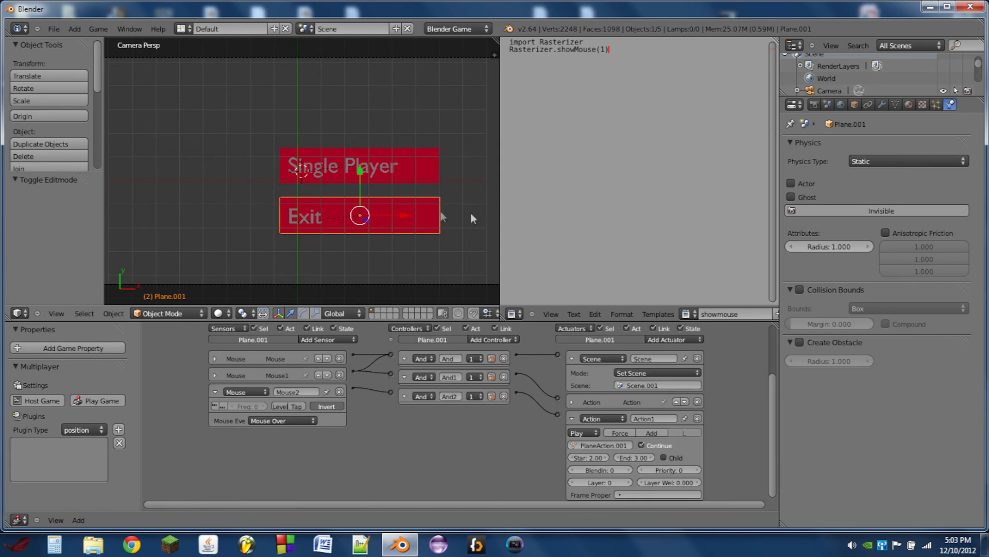
pyautogui.press('Tab')
pyautogui.press('s')
pyautogui.press('x')
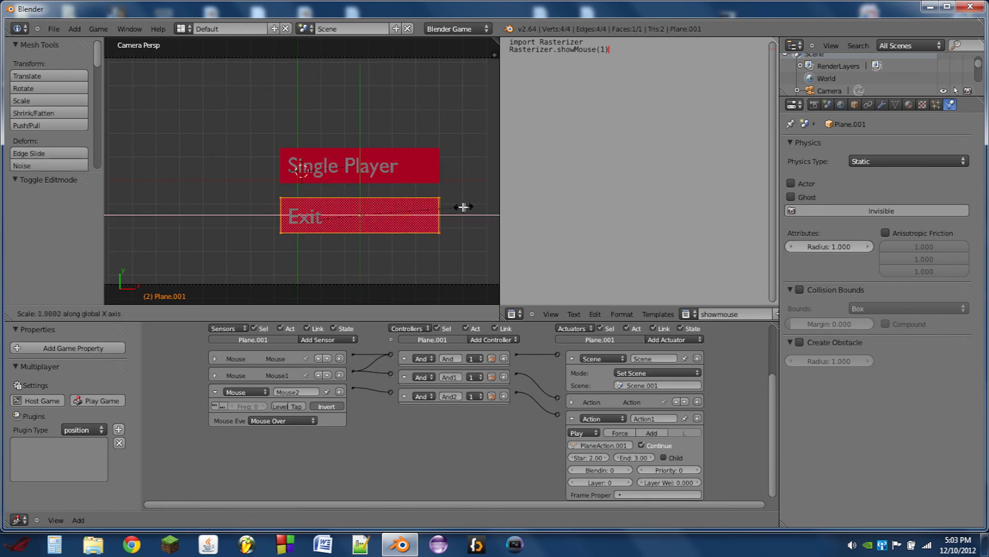
pyautogui.click(407, 215)
pyautogui.press('Tab')
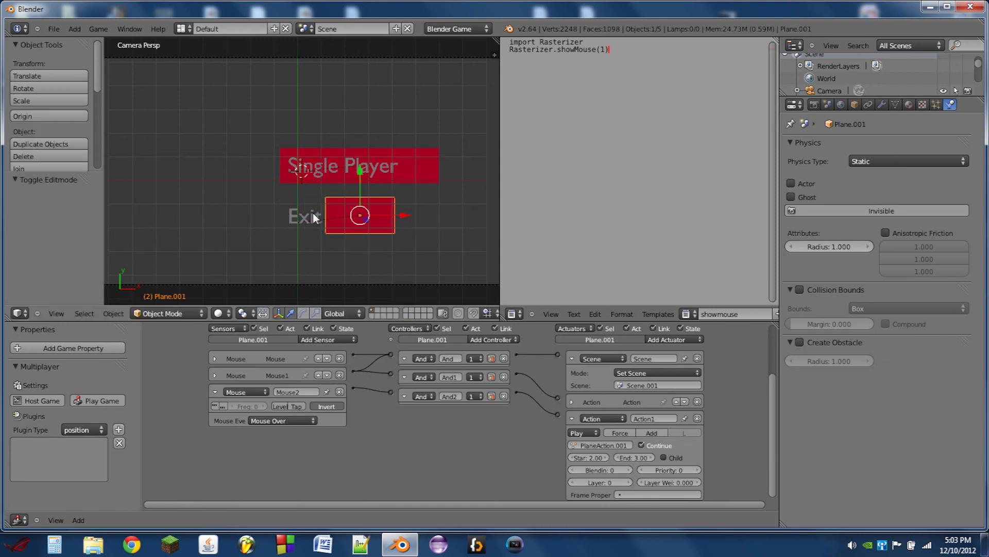
# Move the Exit text rightward to centre it on the plane, previewing in play.
pyautogui.rightClick(326, 221)
pyautogui.press('g')
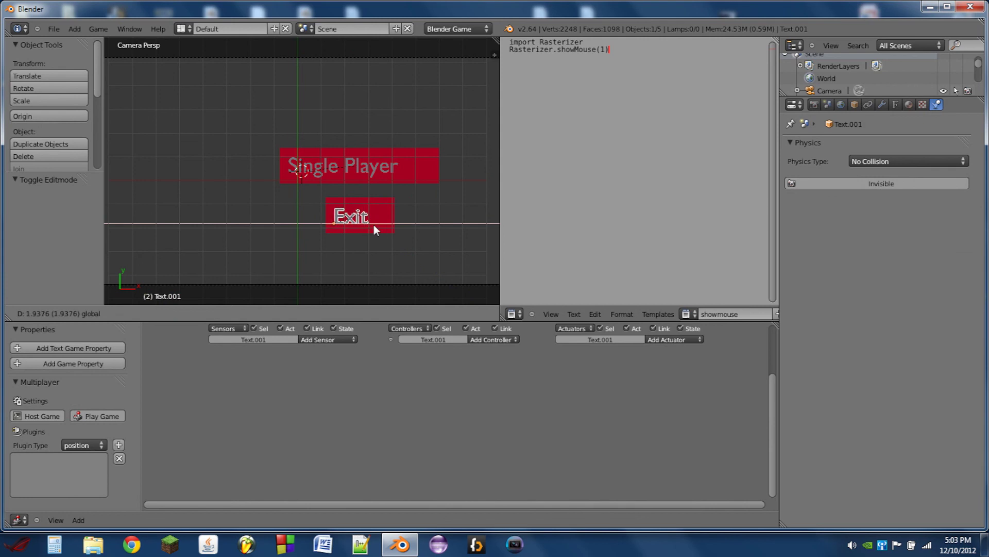
pyautogui.click(373, 225)
pyautogui.press('p')
pyautogui.click(366, 211)
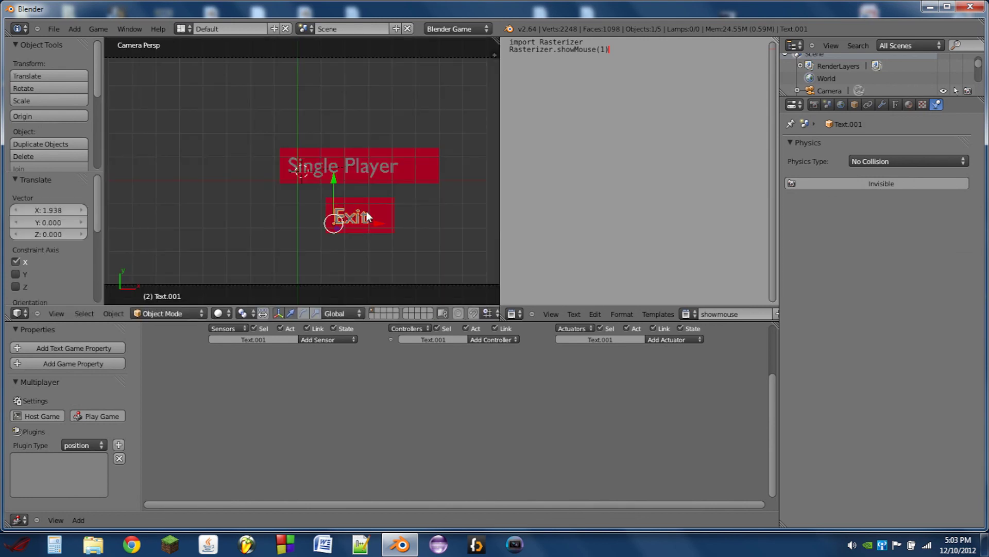
pyautogui.press('g')
pyautogui.click(376, 223)
pyautogui.rightClick(388, 226)
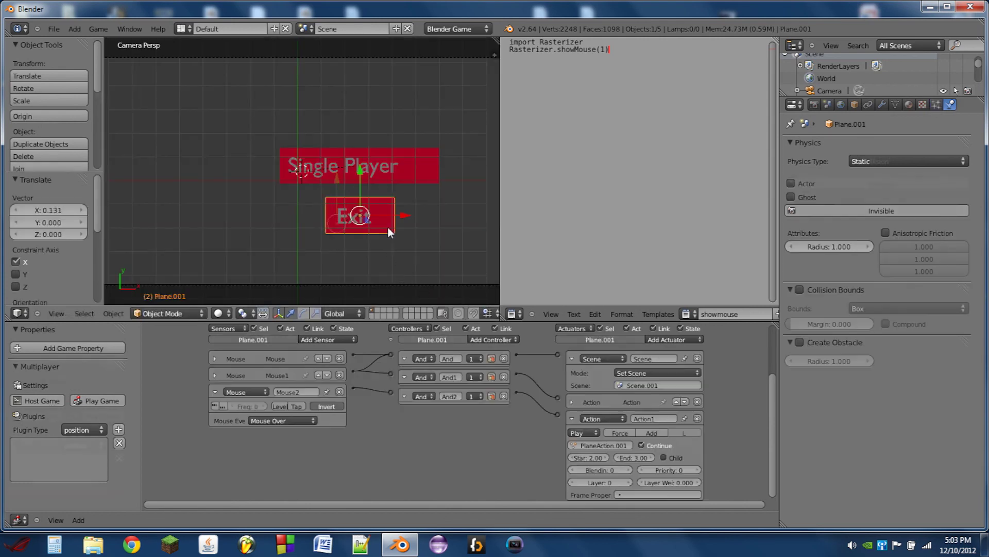
# Change the Exit plane's actuator to a Game actuator set to Quit Game, then test it in play.
pyautogui.click(614, 359)
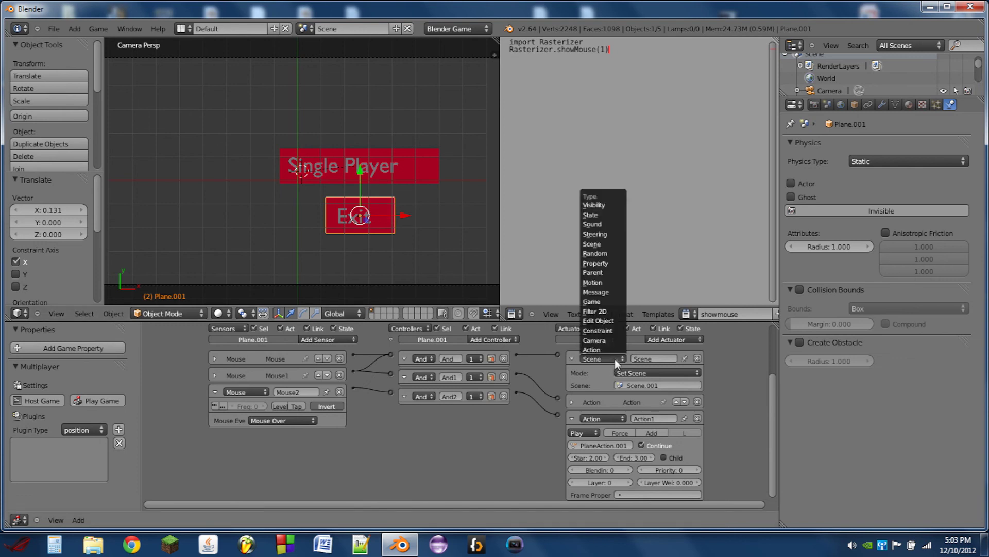
pyautogui.click(608, 300)
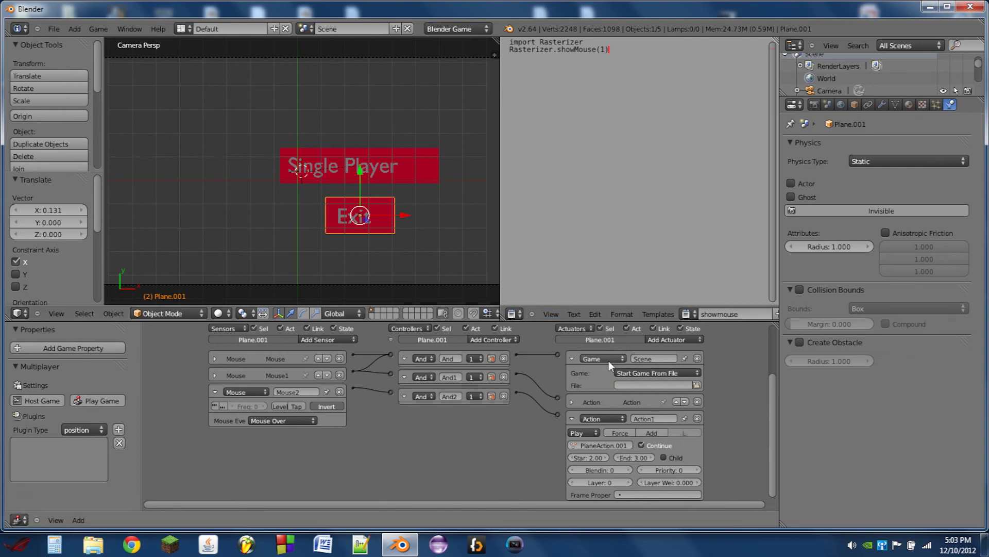
pyautogui.click(651, 371)
pyautogui.click(651, 346)
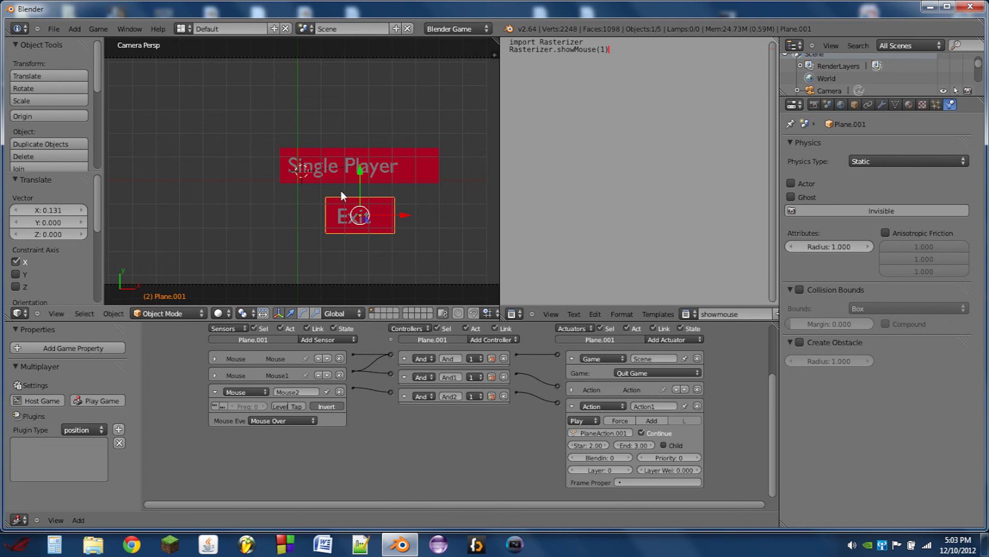
pyautogui.press('p')
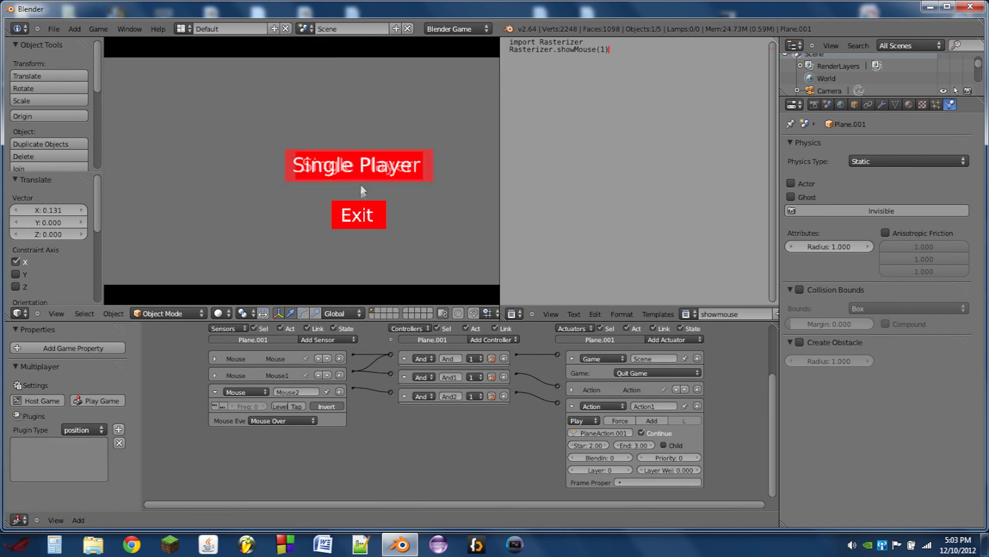
pyautogui.click(360, 218)
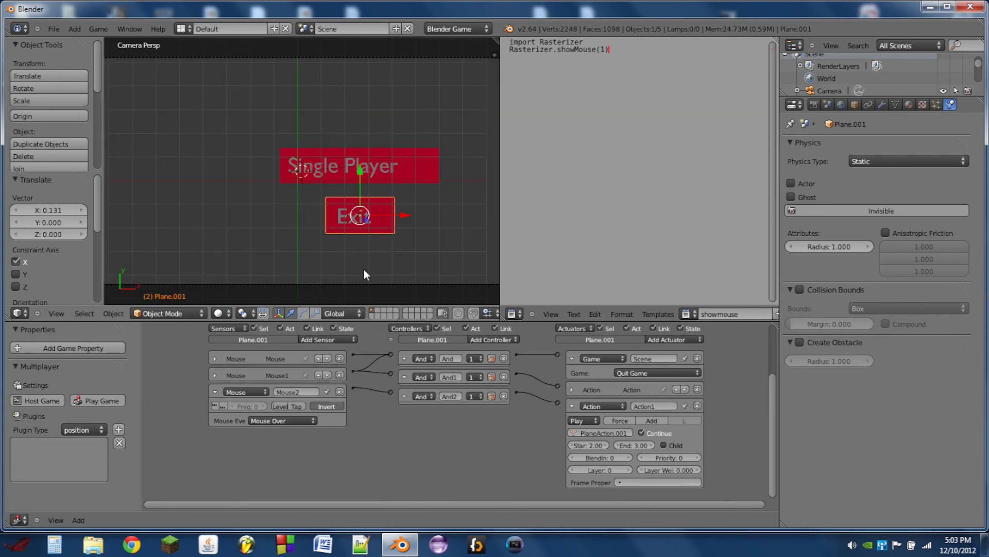